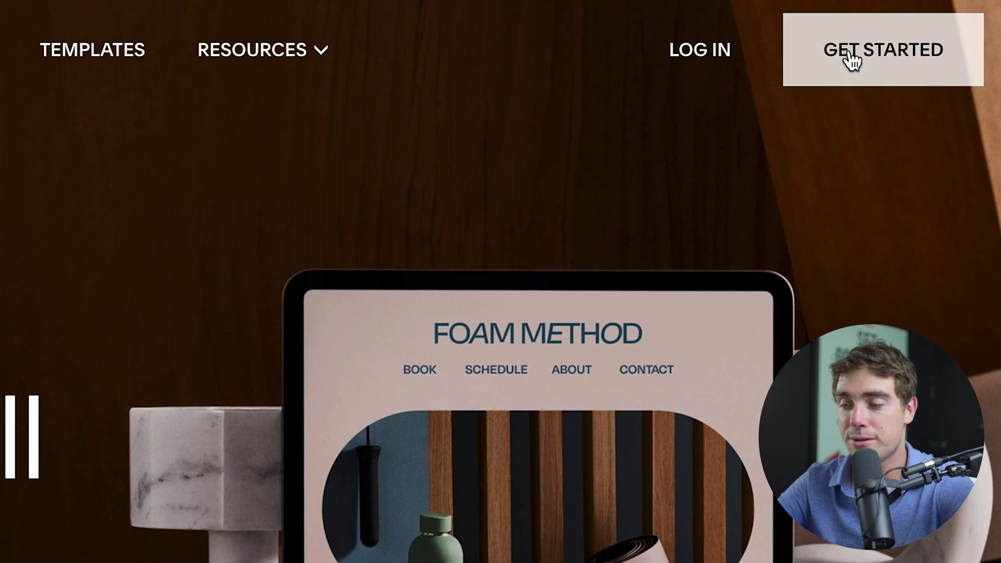
- Start a new Squarespace site with Media & Podcasts as its topic, skipping the goals question
click(916, 33)
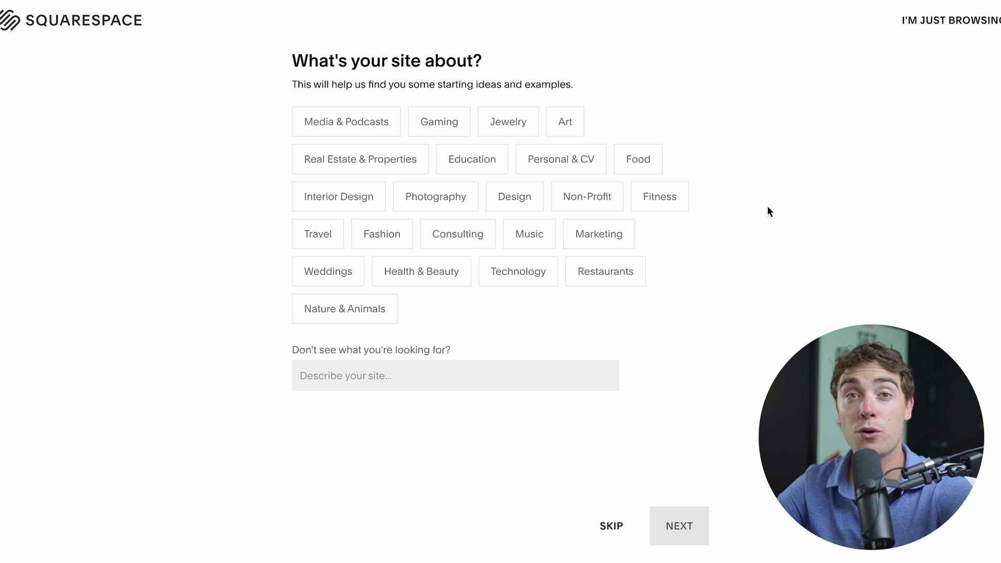
click(379, 127)
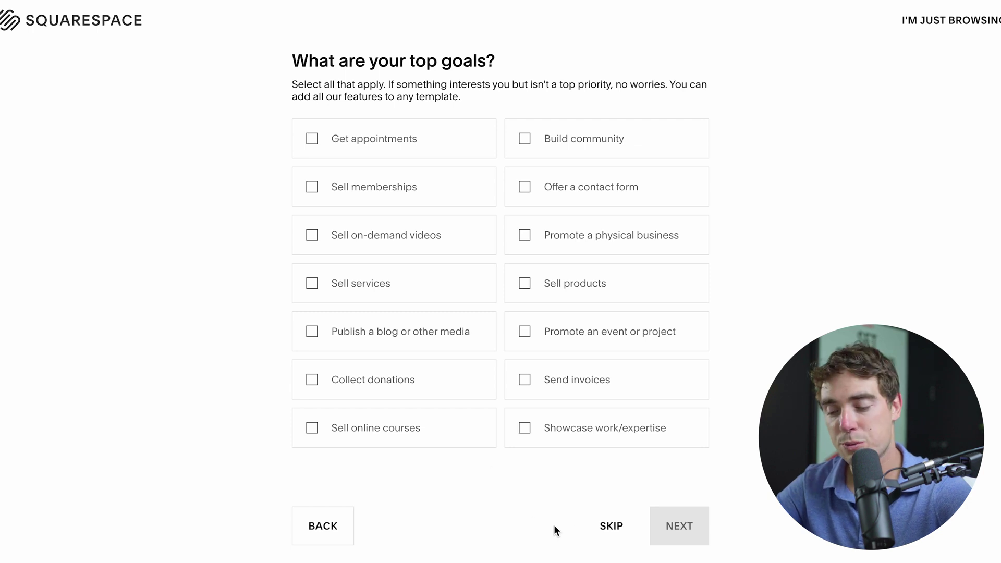
click(599, 528)
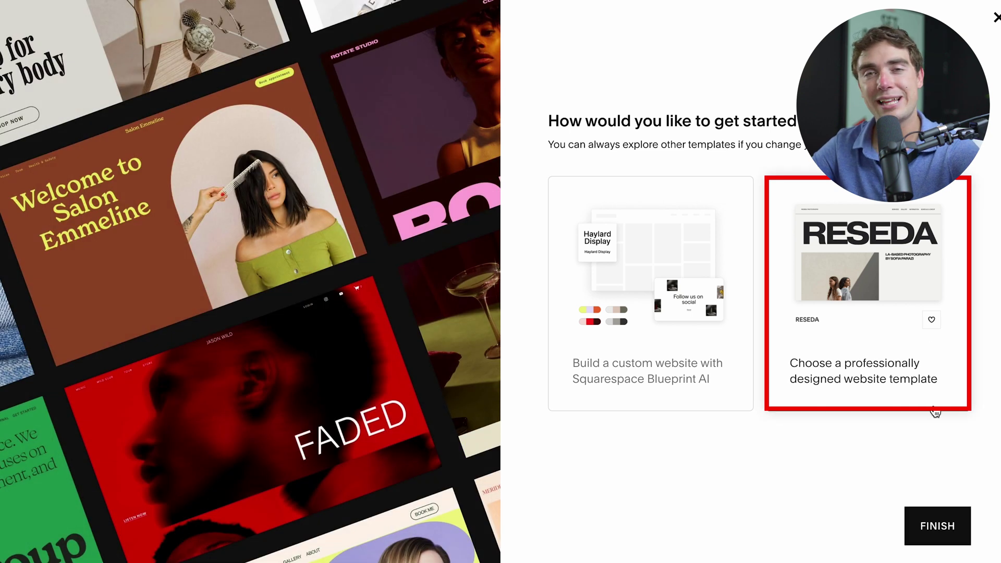
- Go with a designed template and start from Singularity using the pink and navy preset
click(937, 526)
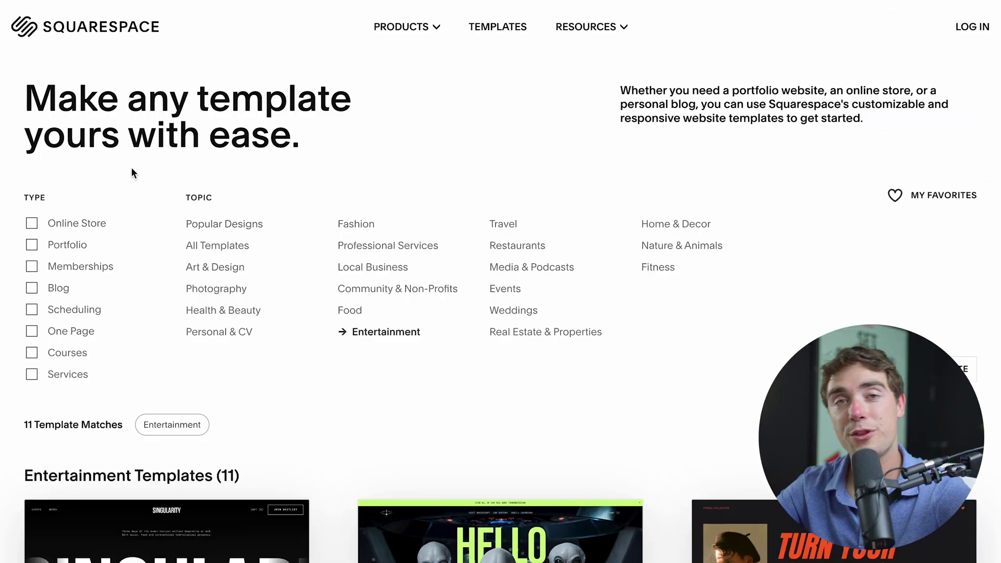
scroll(131, 168, down, 15)
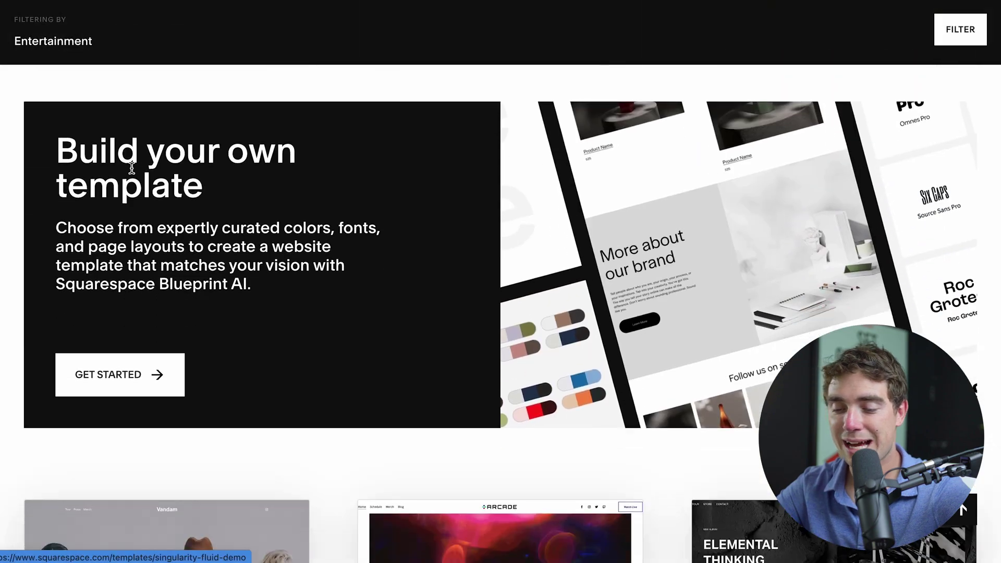
scroll(131, 171, down, 4)
scroll(130, 178, up, 13)
click(132, 175)
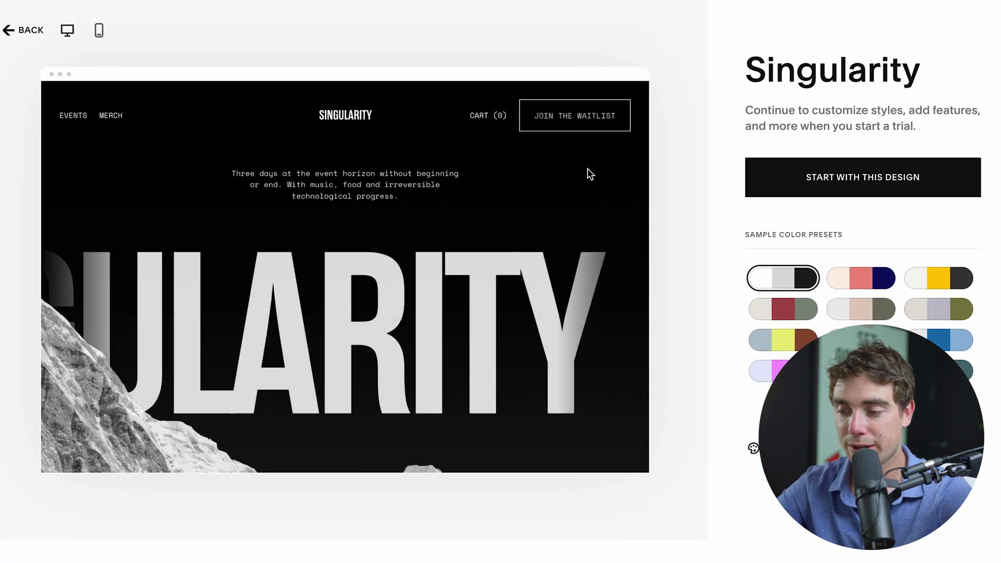
click(838, 269)
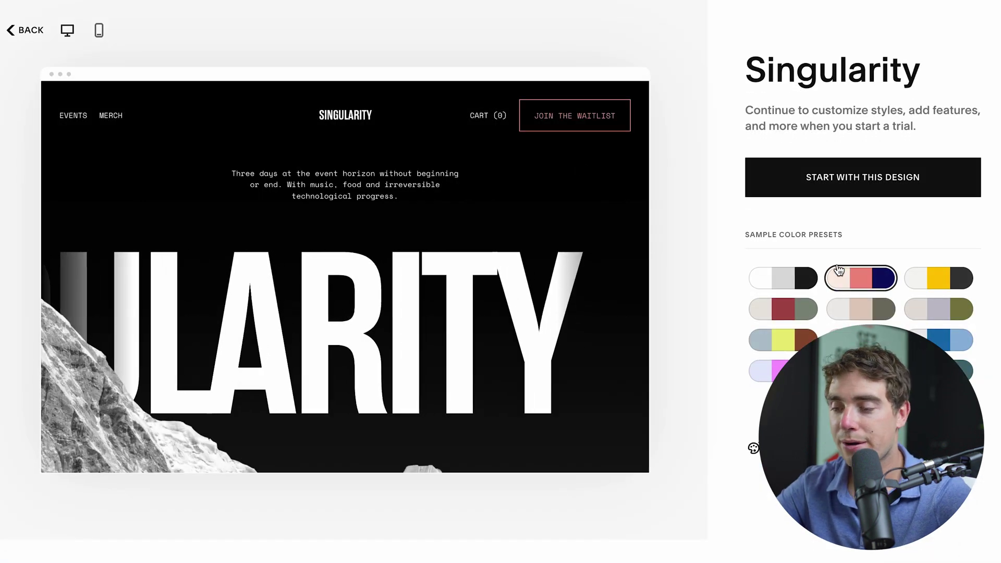
click(746, 179)
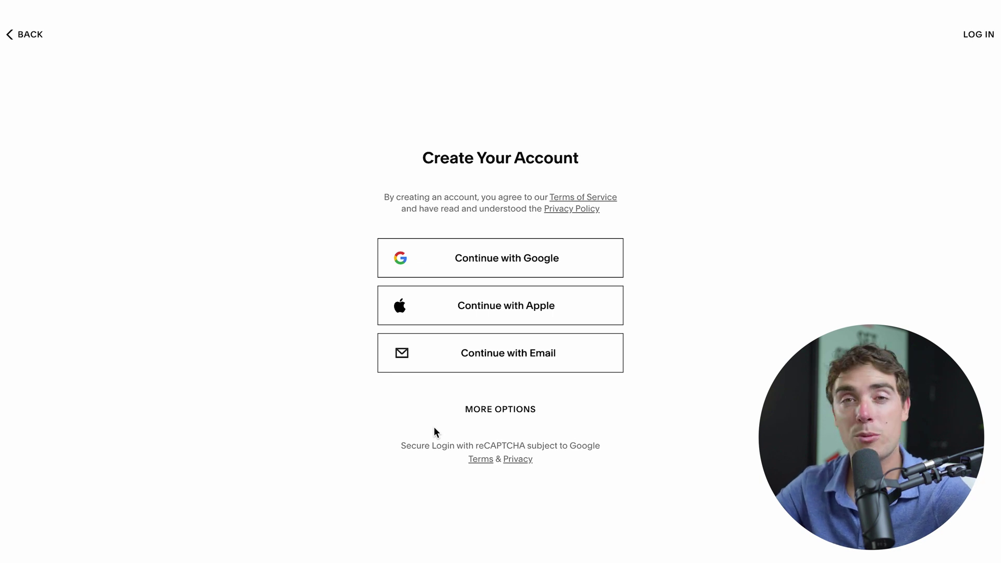
- Sign up by email, entering your name, email address and account password
click(457, 371)
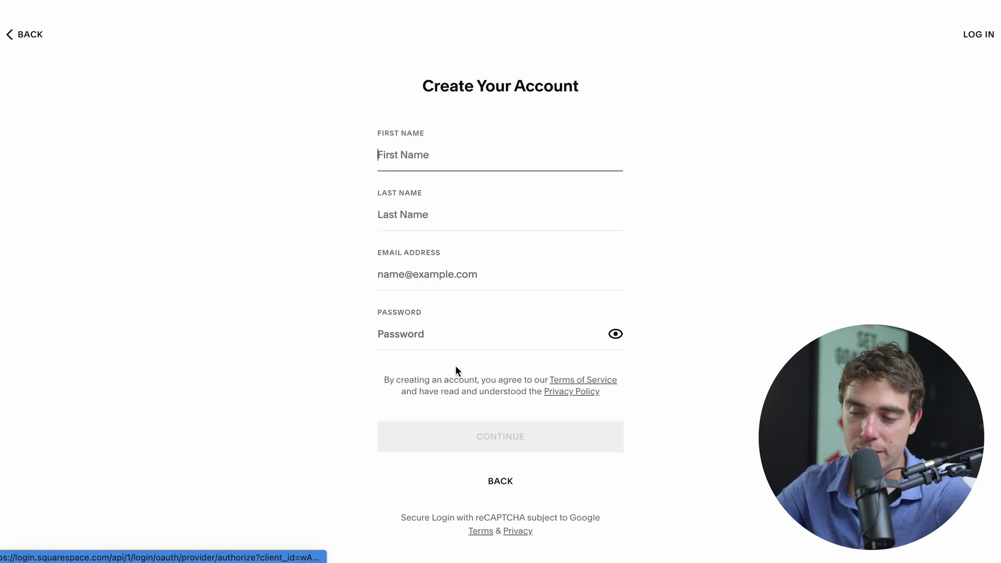
click(406, 218)
click(392, 271)
text(ivan)
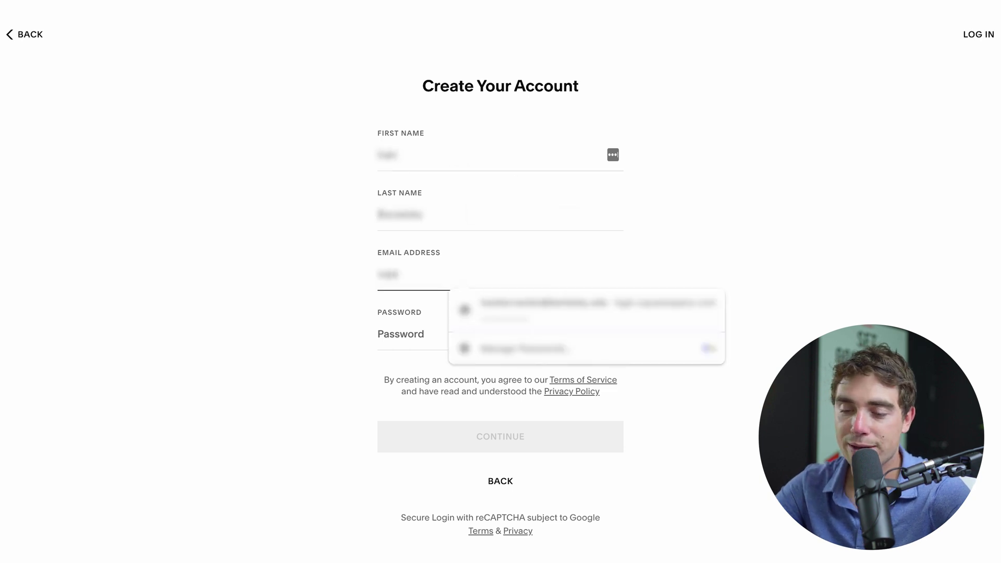
click(393, 342)
text(••••••••••••)
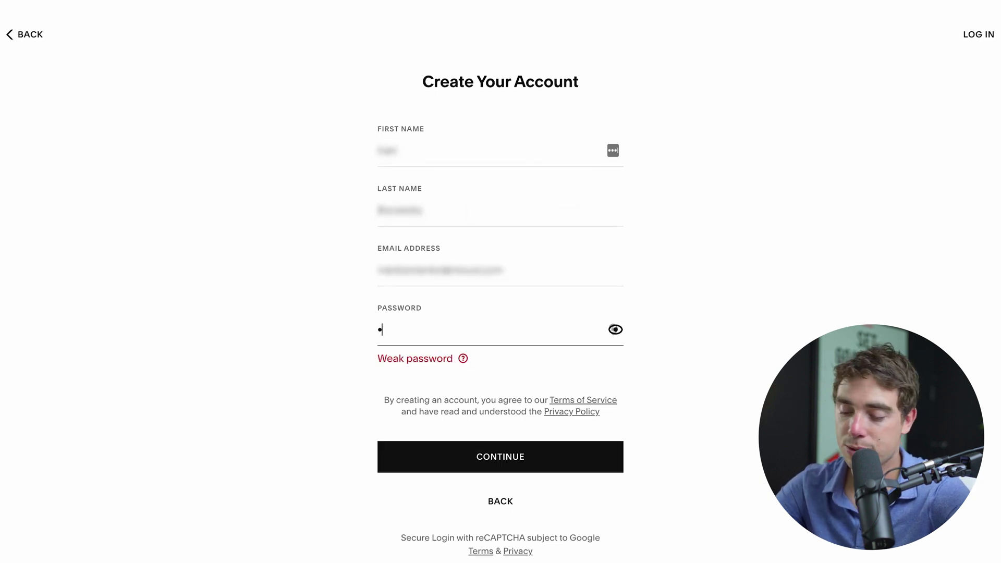
click(413, 457)
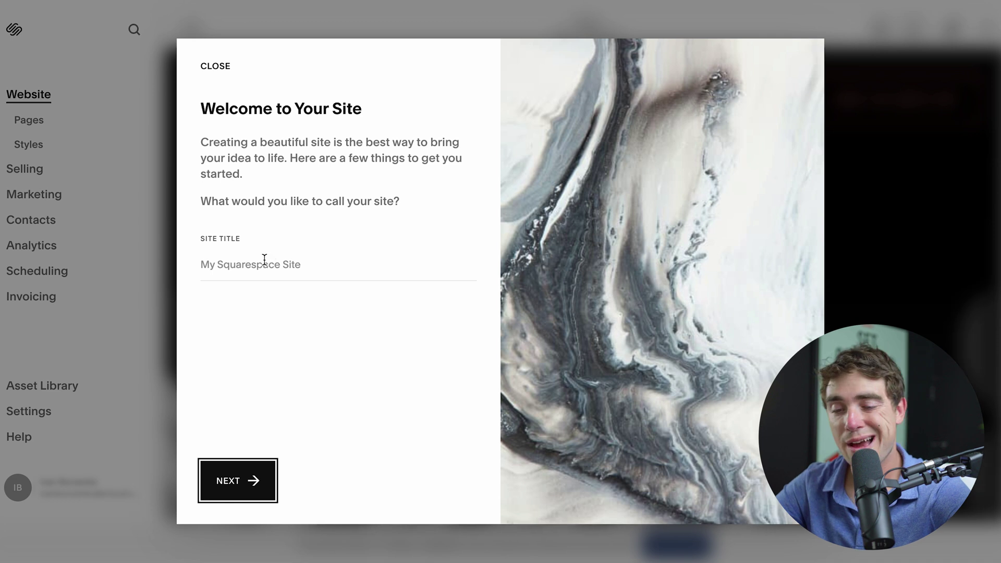
- Enter a site title and step through the pages and styling tour to the Home page
click(261, 266)
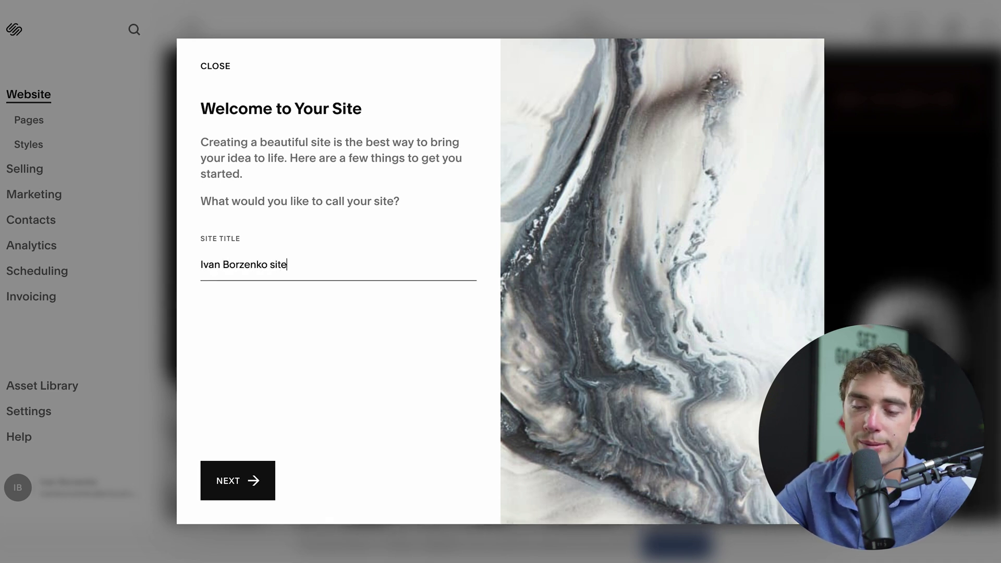
key(Return)
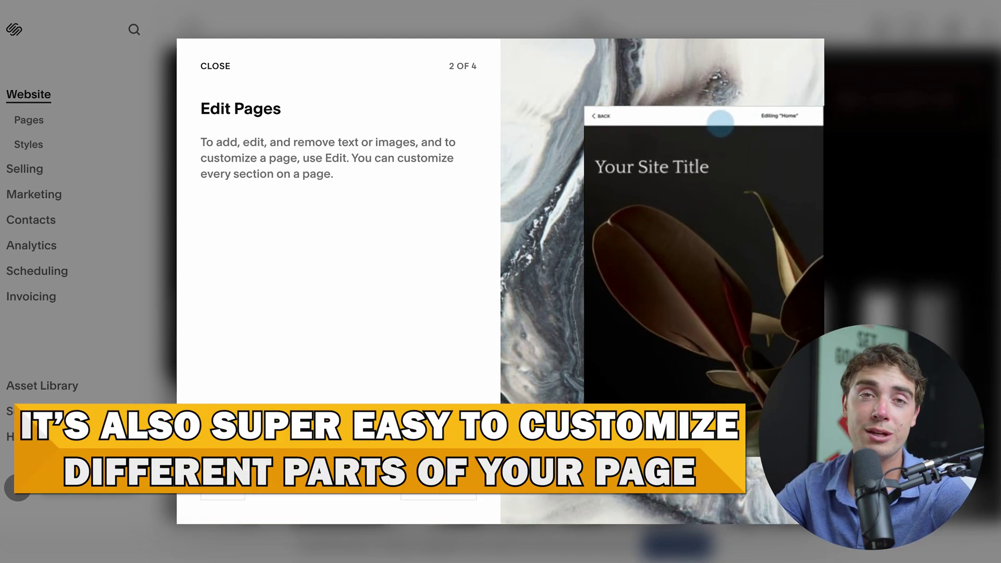
click(451, 477)
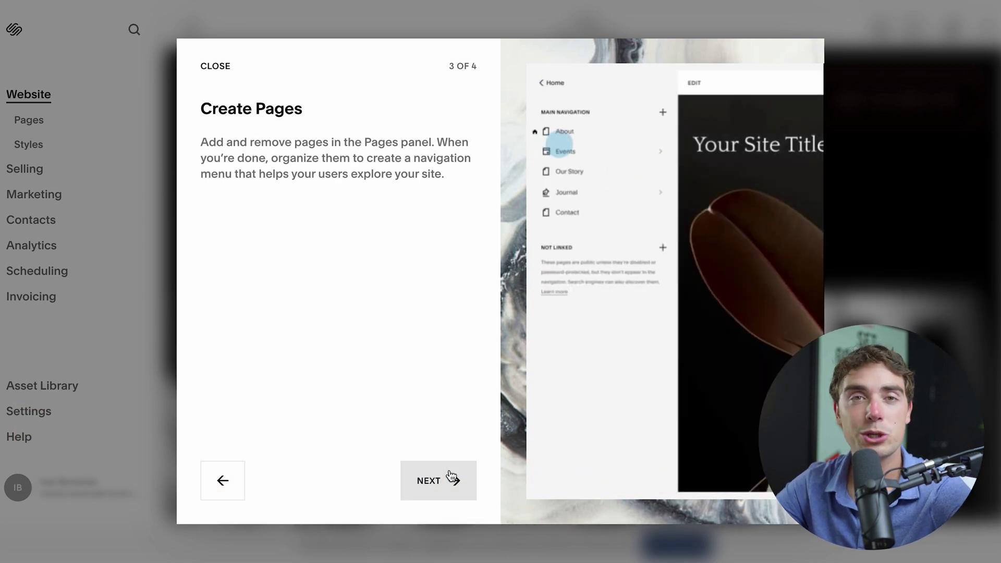
click(452, 477)
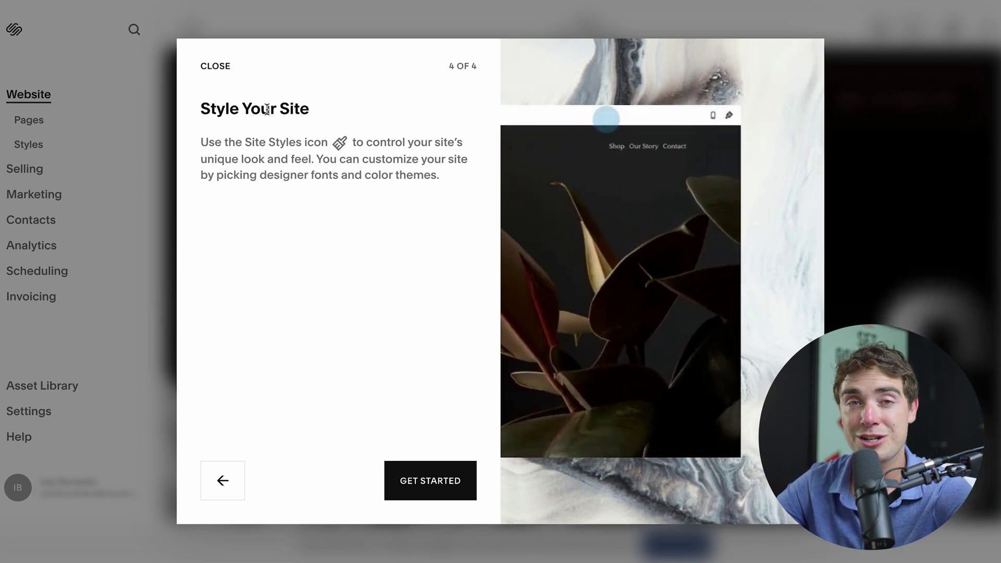
click(447, 478)
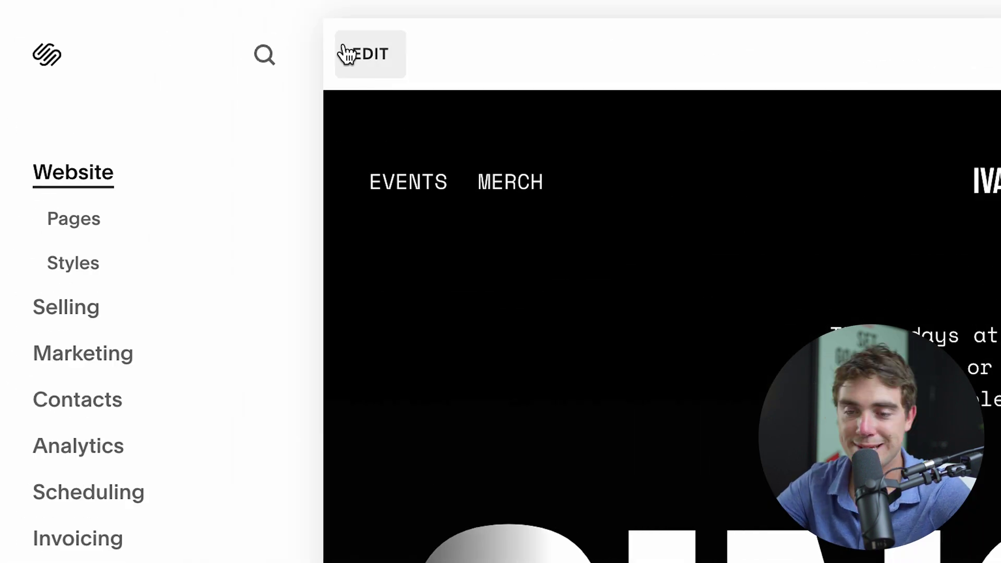
- Edit the Home page and add the first Intro layout, 'Introduce Your Brand', at the top
click(192, 29)
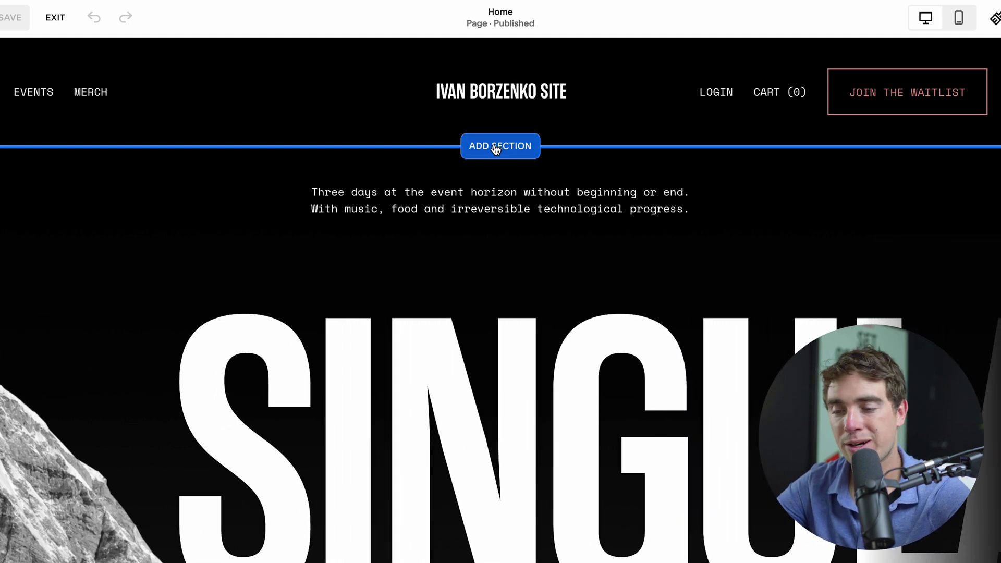
click(496, 147)
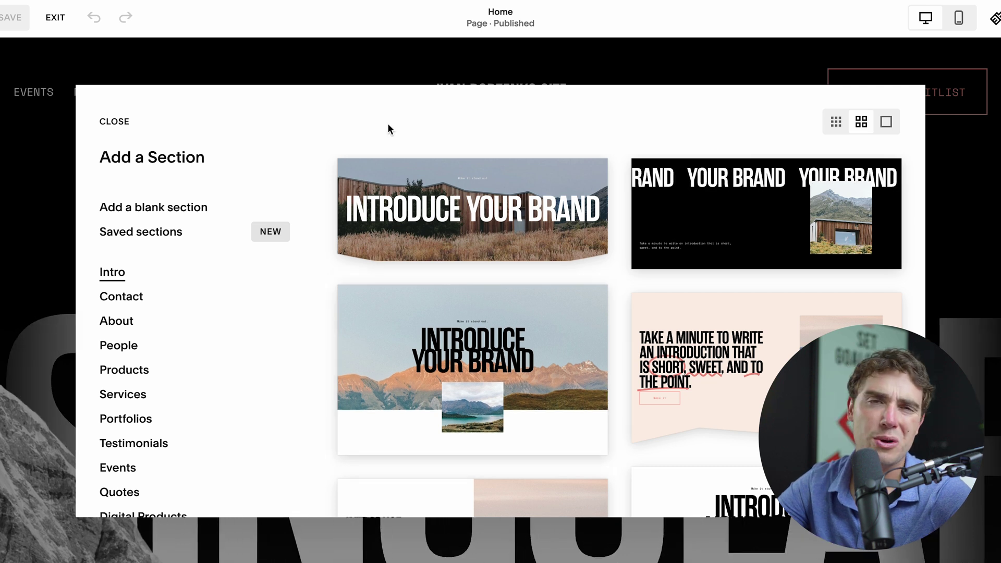
click(450, 200)
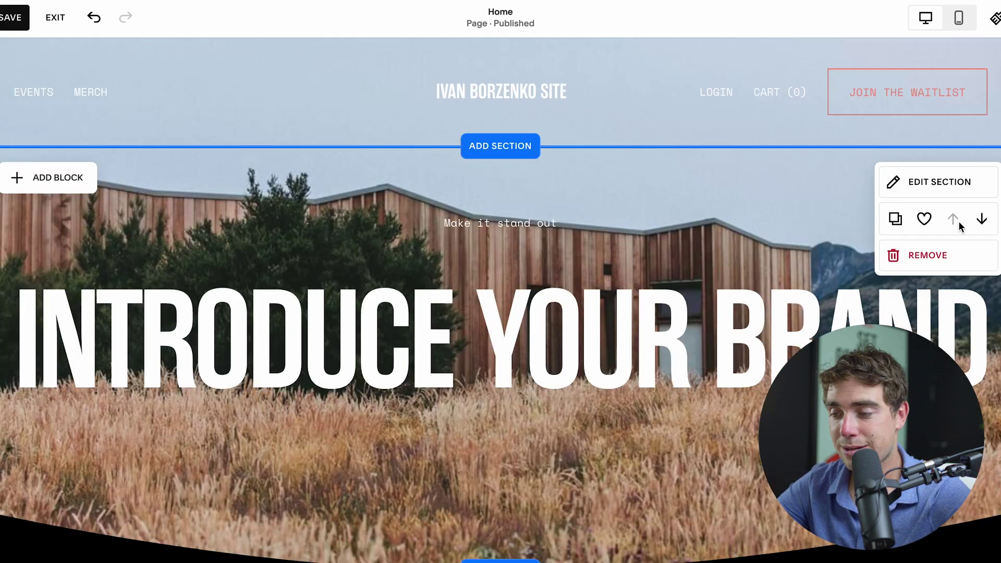
click(982, 219)
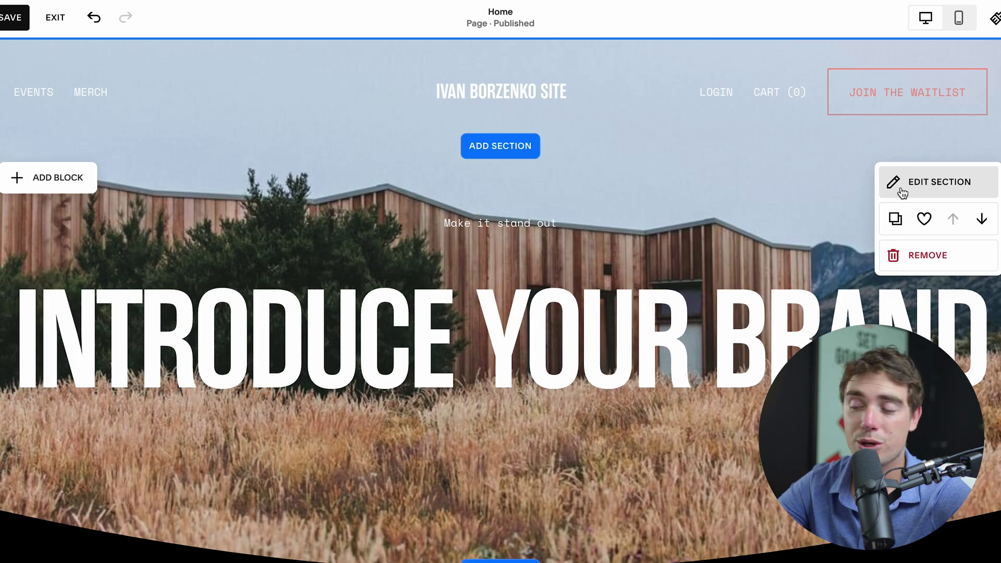
- Retitle the hero heading 'ER[EROBMMOEBME' in Monospace and move 'Make it stand out' lower right
click(653, 315)
triple_click(622, 329)
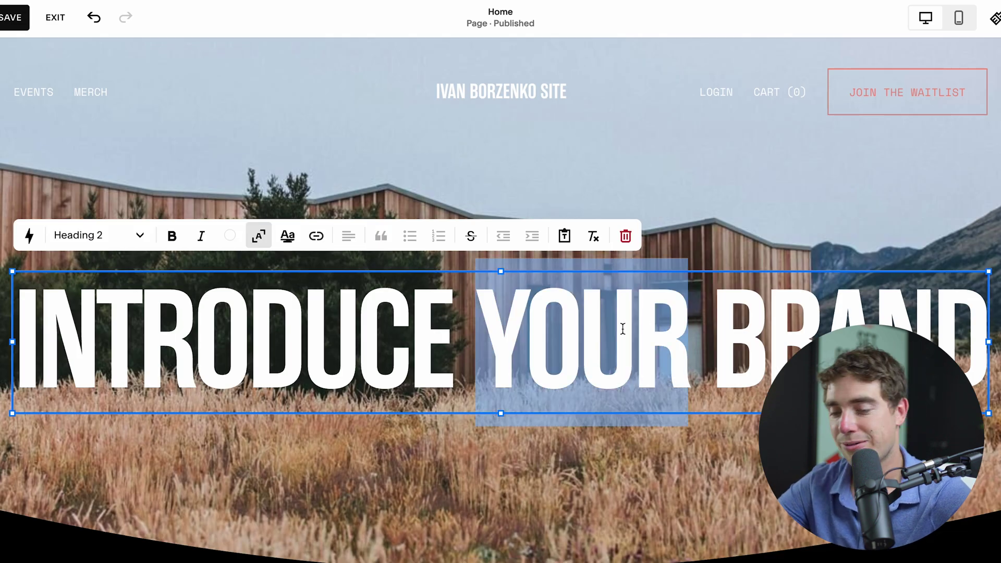
text(ER[EROBMMOEBME)
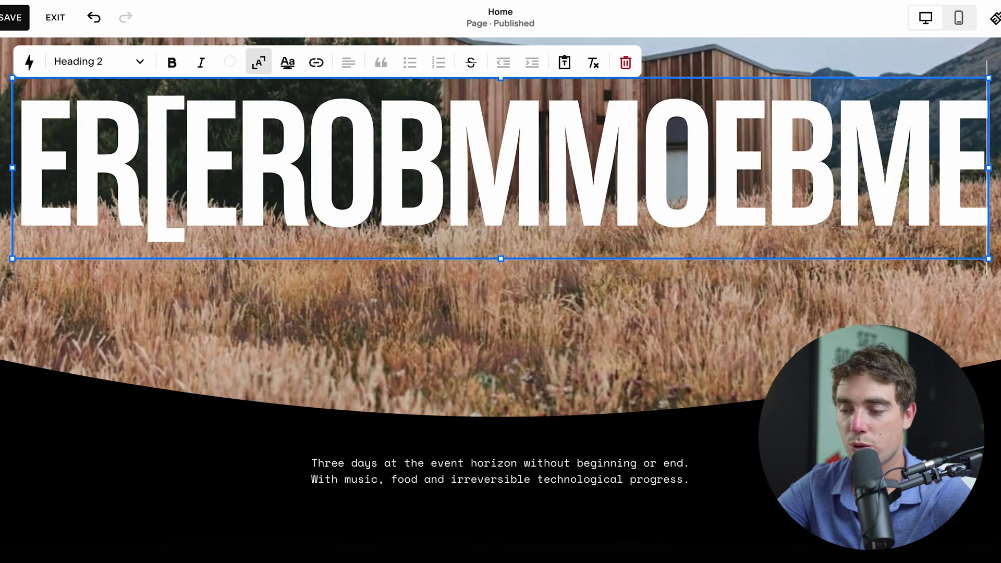
click(99, 61)
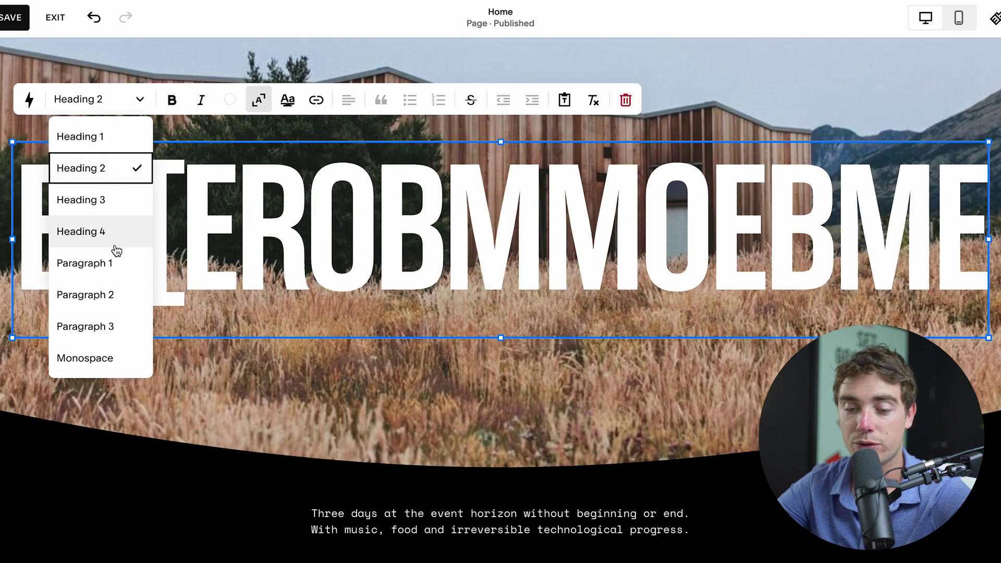
click(85, 358)
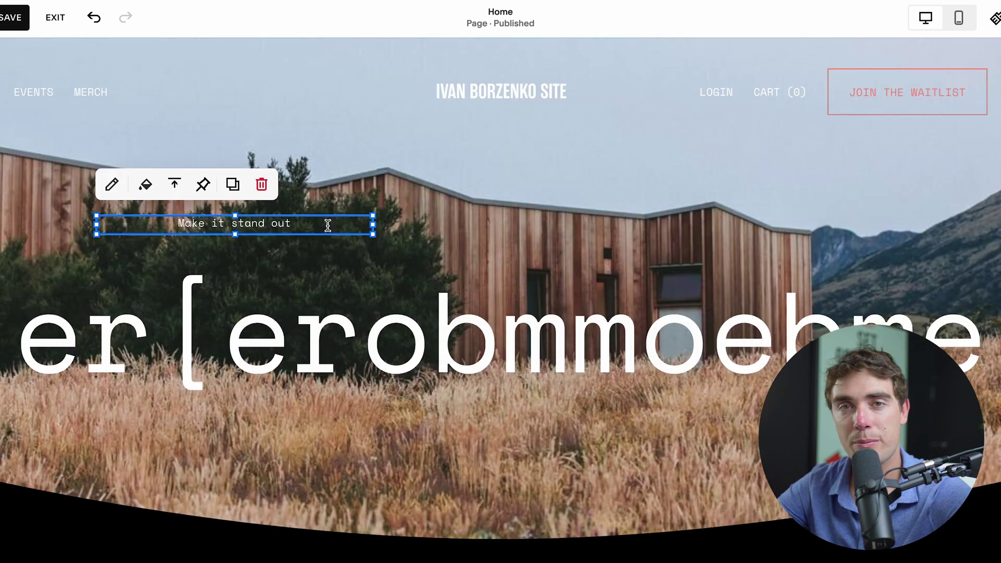
drag(327, 225, 379, 253)
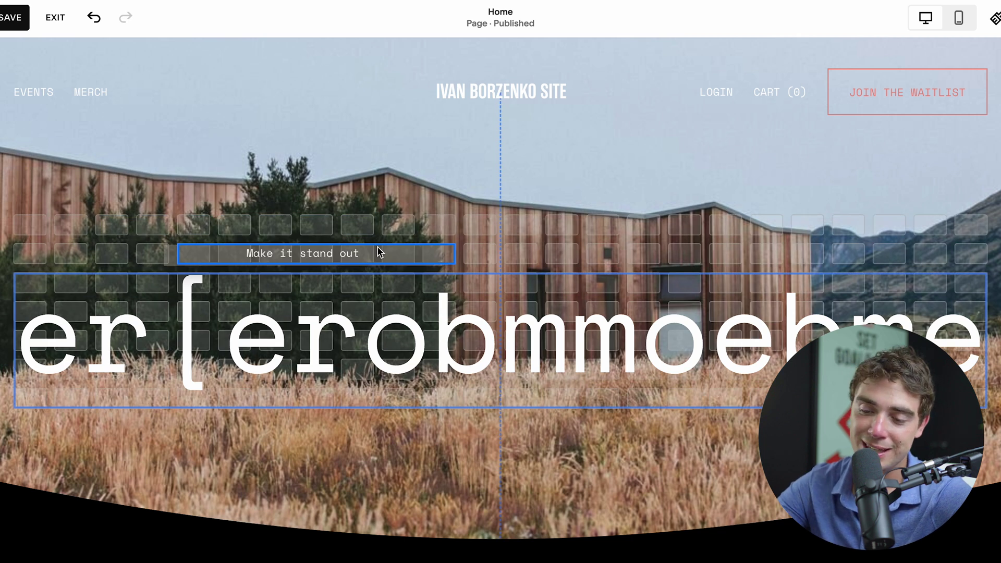
drag(379, 253, 838, 256)
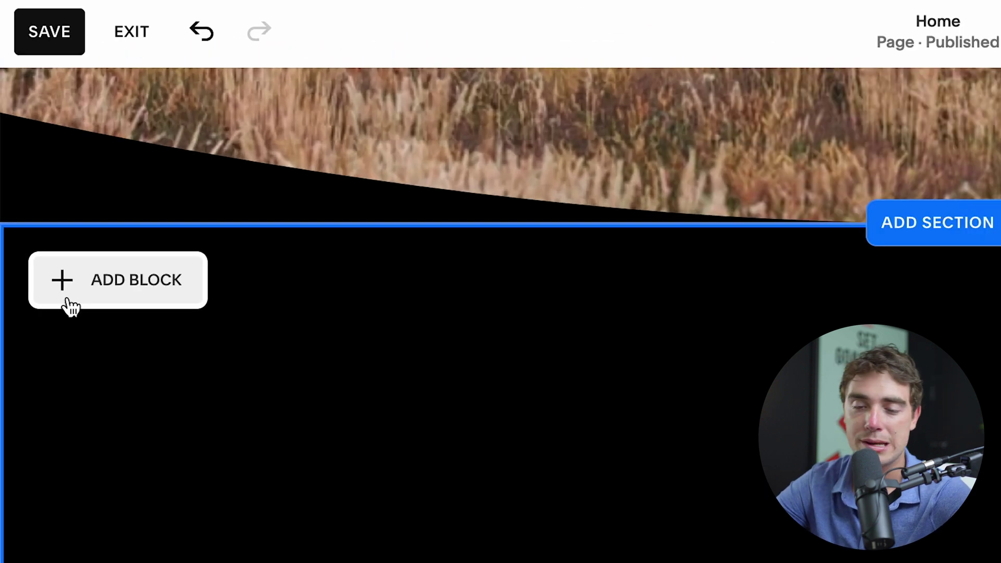
- Browse the block picker's categories for the empty section, then save the page edits
click(24, 162)
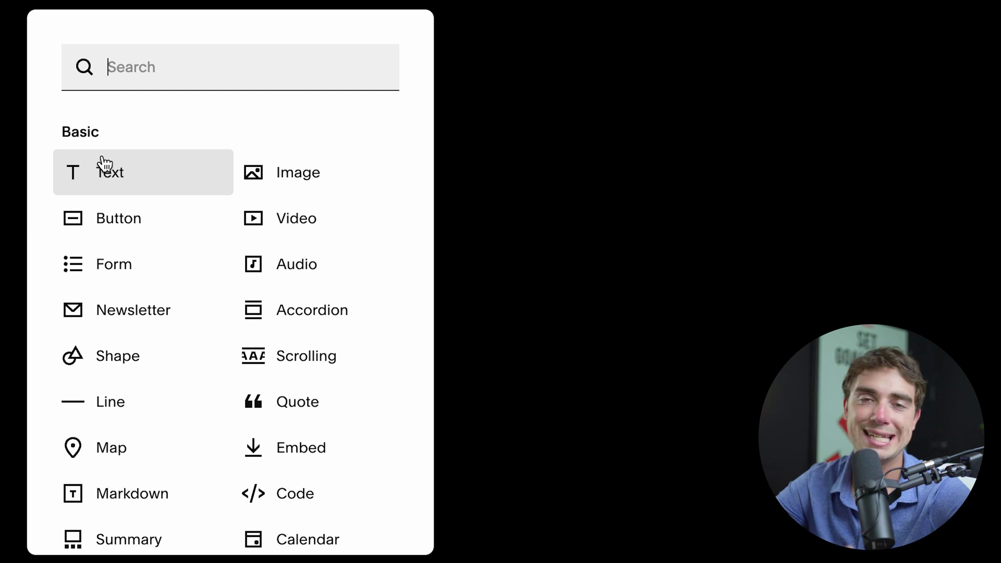
scroll(104, 164, down, 10)
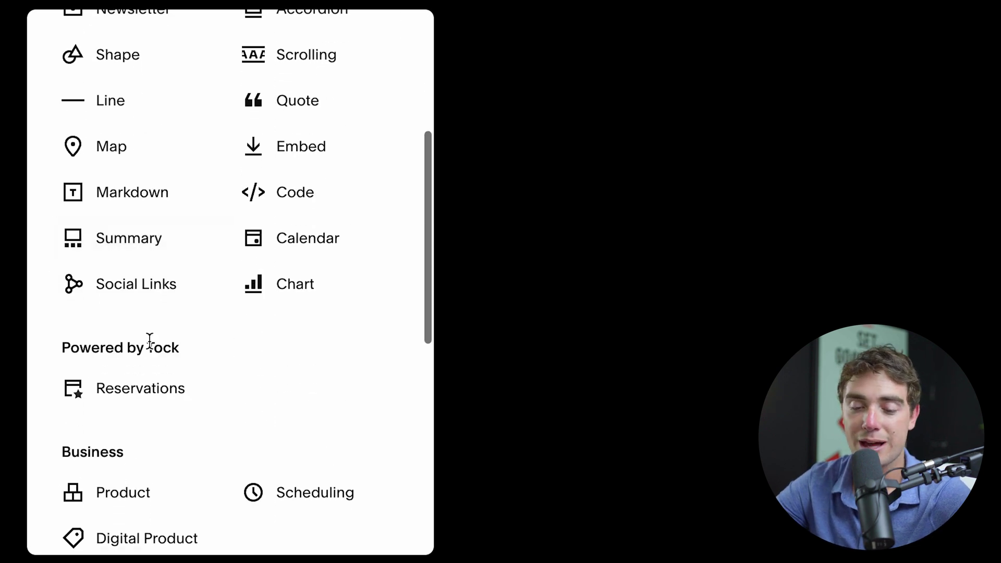
scroll(134, 211, down, 6)
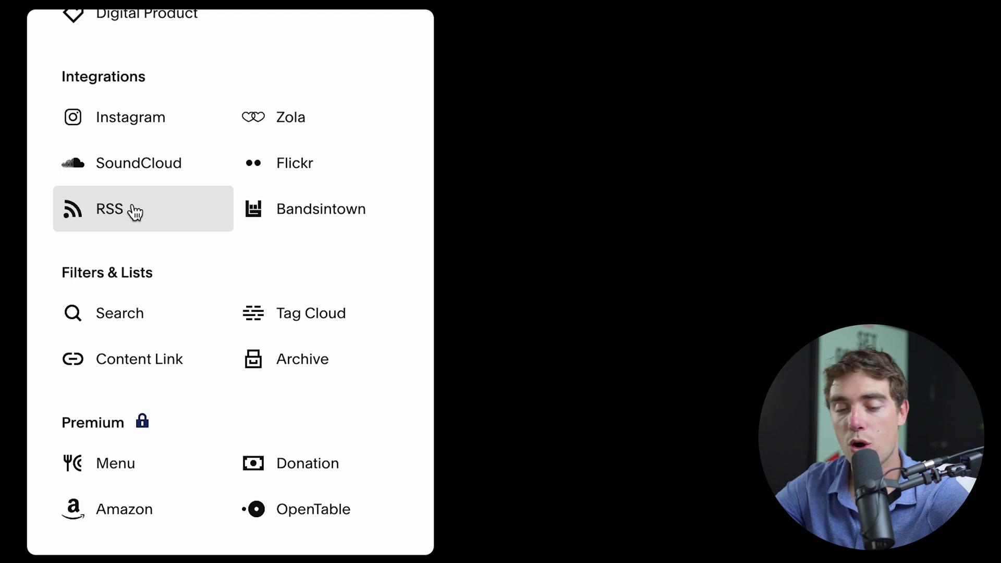
scroll(208, 368, up, 3)
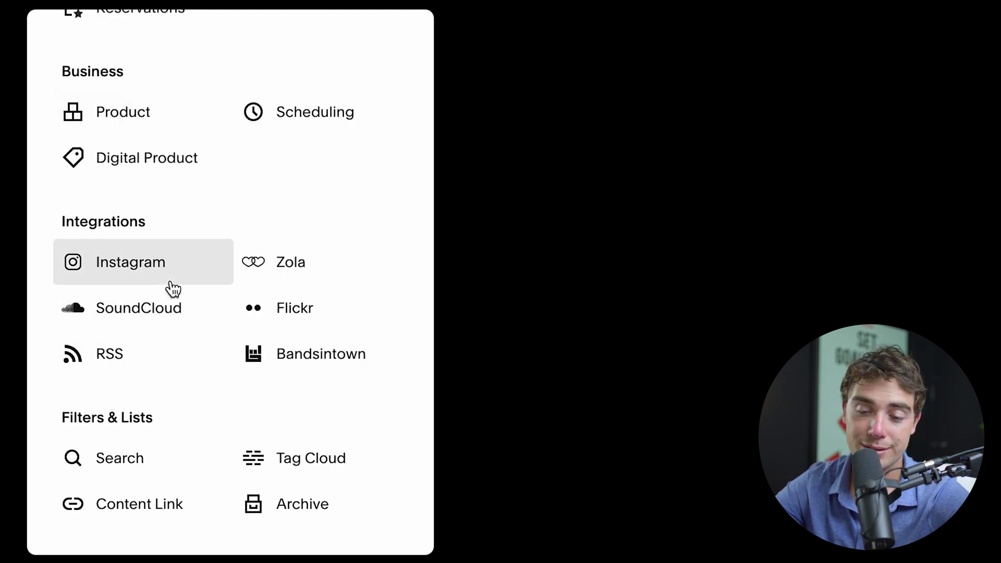
scroll(172, 288, up, 3)
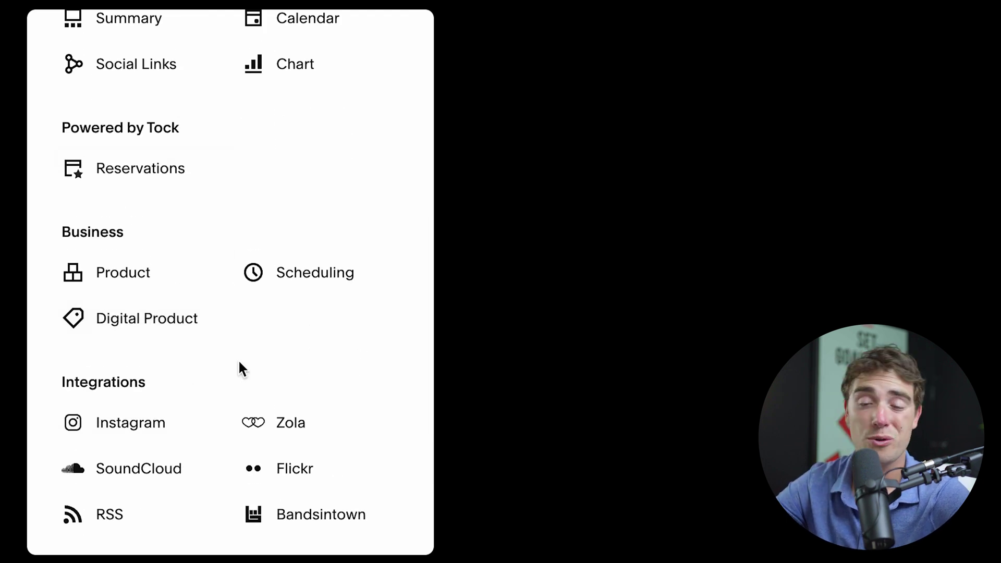
scroll(238, 359, up, 10)
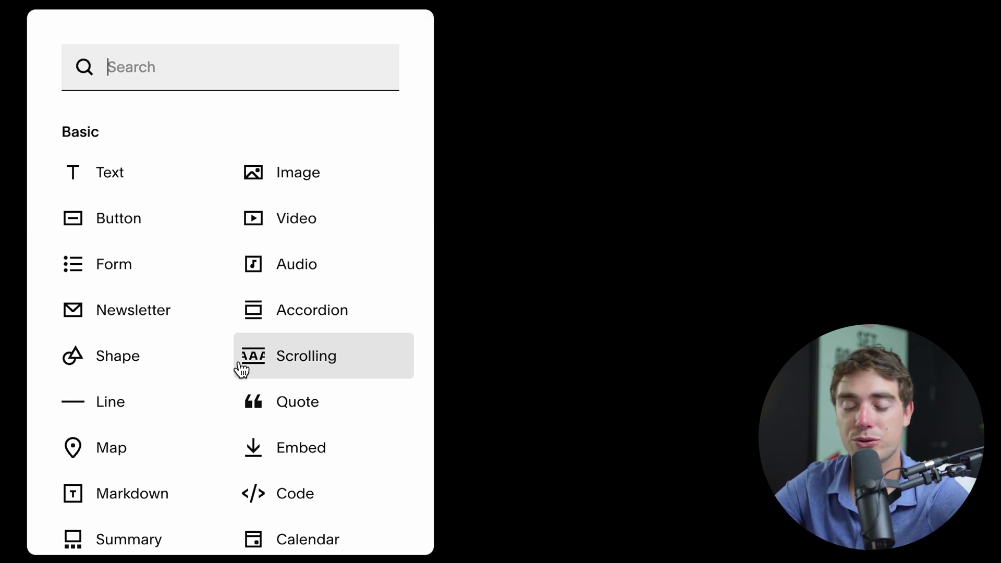
scroll(240, 365, down, 9)
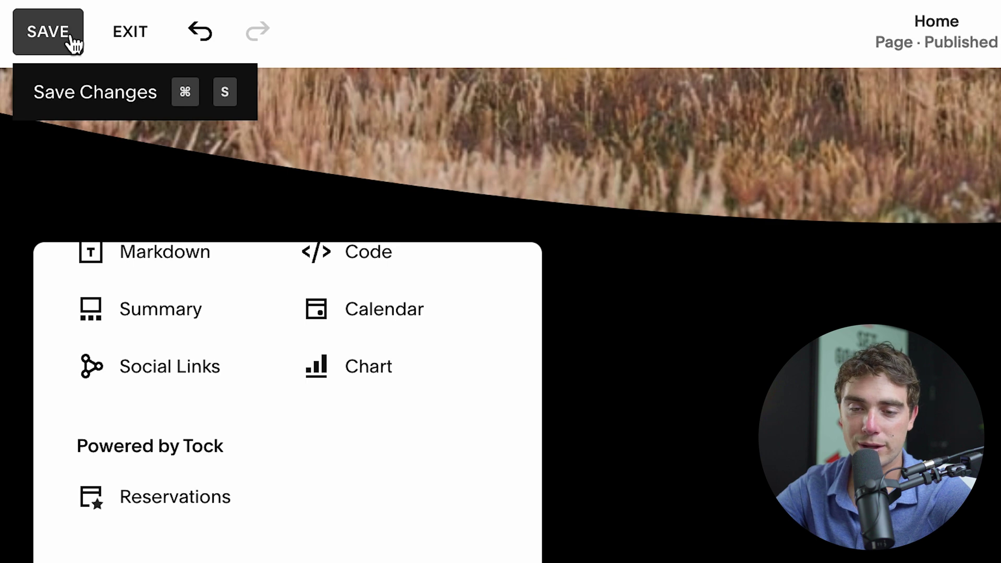
click(72, 39)
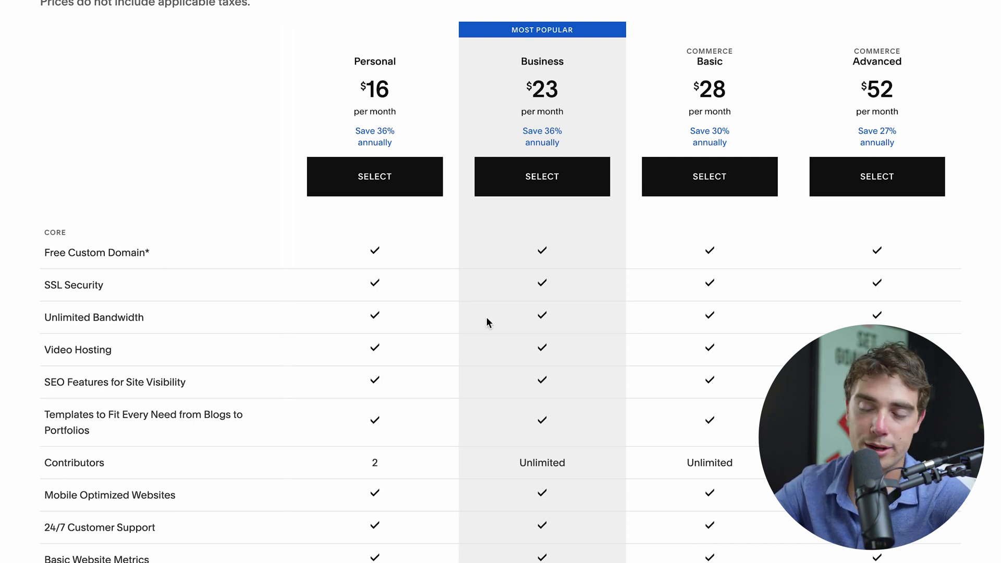
- Select the Personal plan on the pricing comparison
click(397, 175)
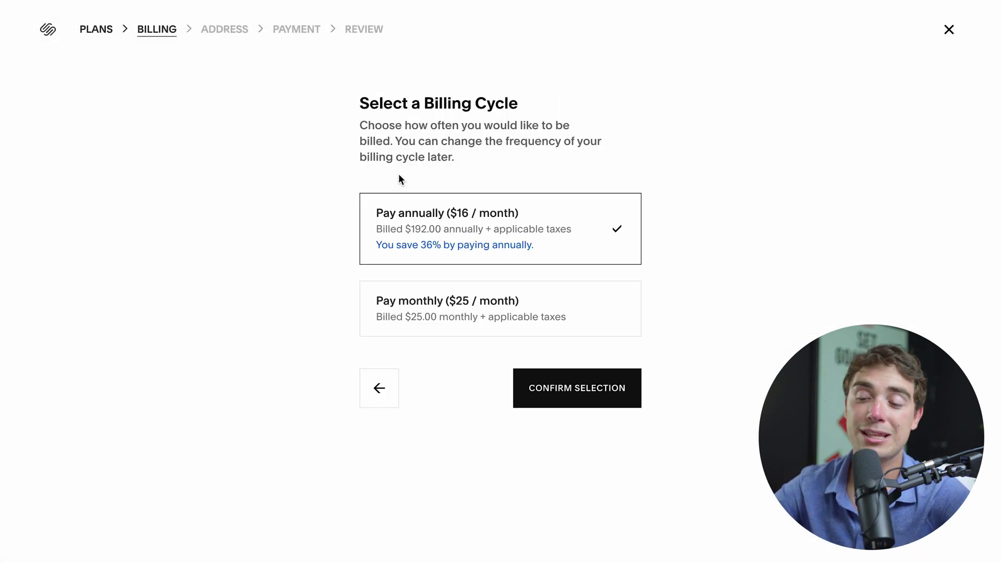
- Choose monthly billing, enter the billing address, and apply promo code MYFIRSTWEBSITE
click(421, 310)
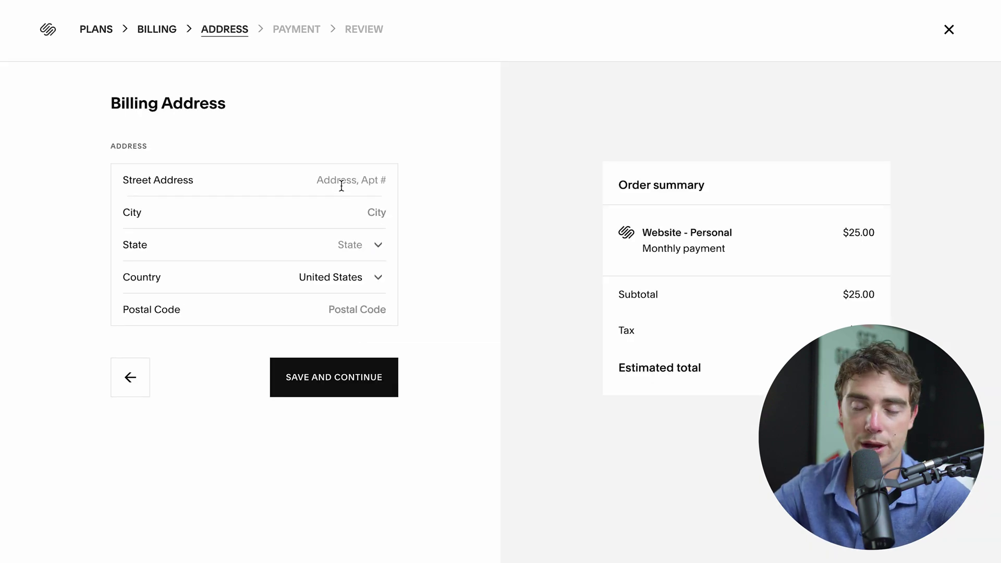
click(341, 186)
text(201)
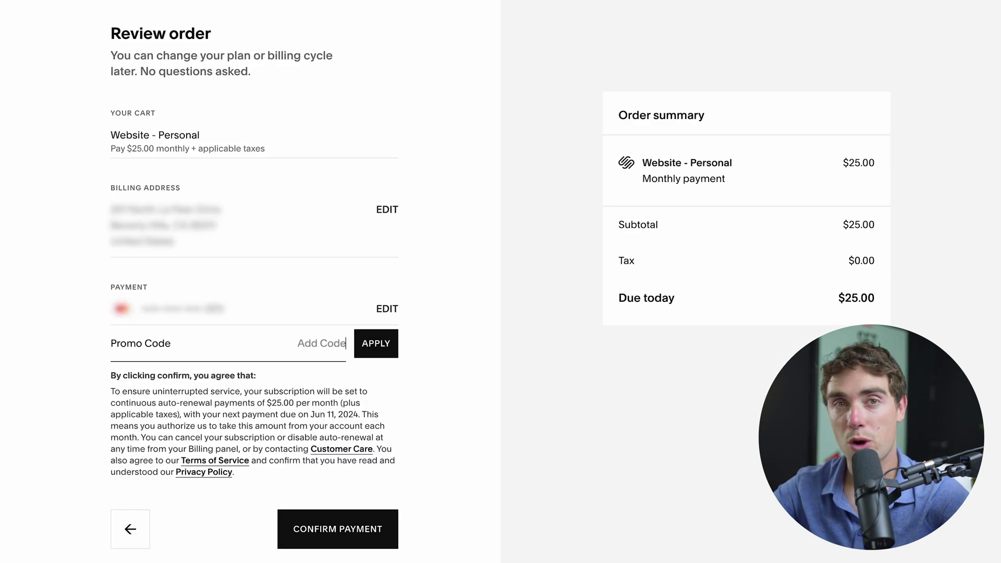
click(344, 352)
text(MYFIRSTWEBS)
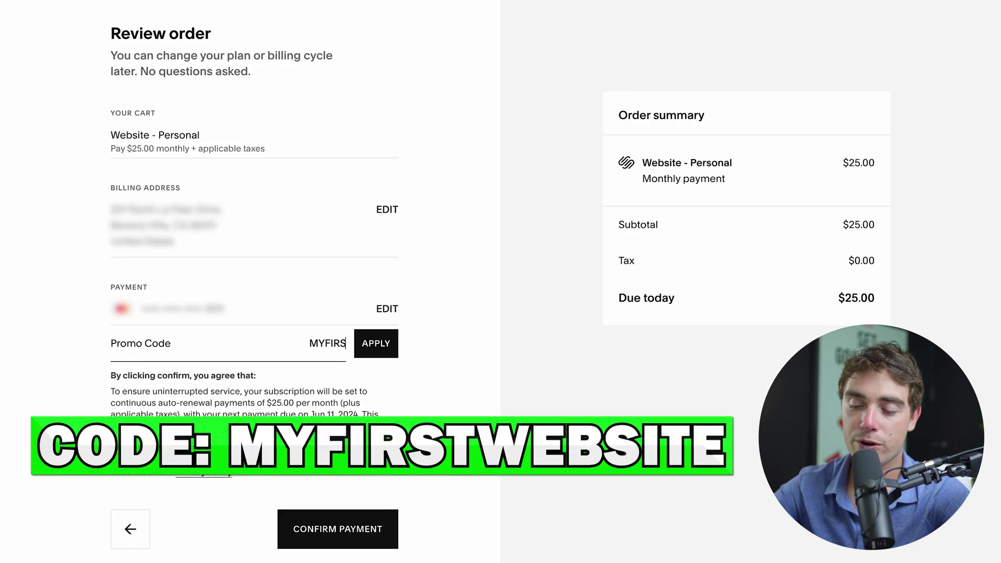
text(ITE)
click(379, 344)
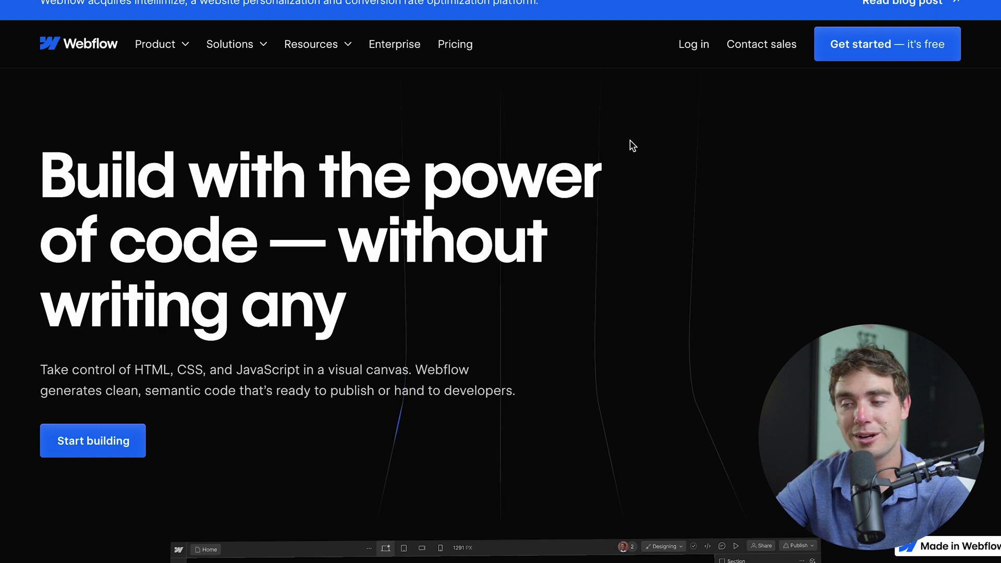
- Create a free Webflow account with the pasted e-mail address and a new password
click(833, 54)
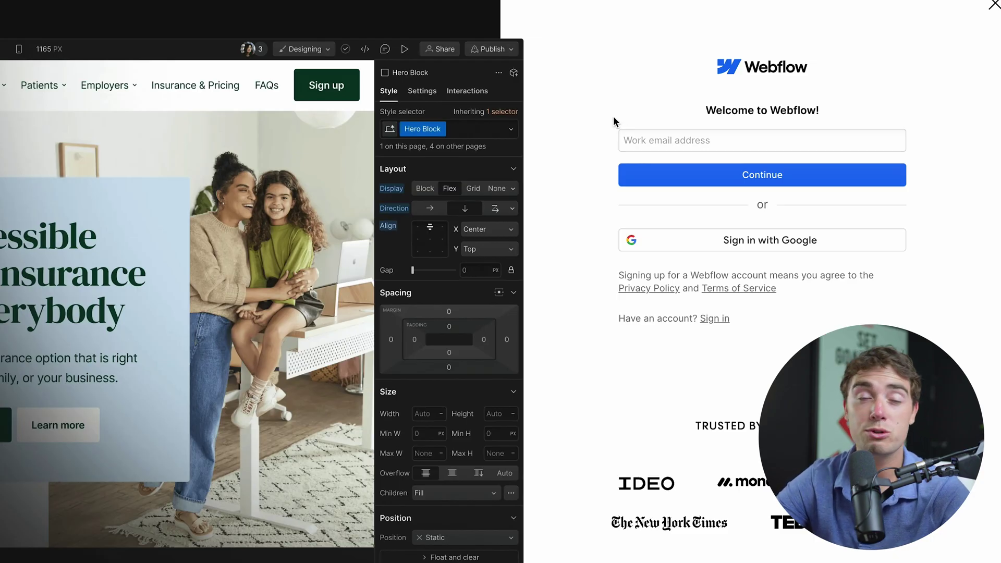
key(ctrl+v)
click(667, 175)
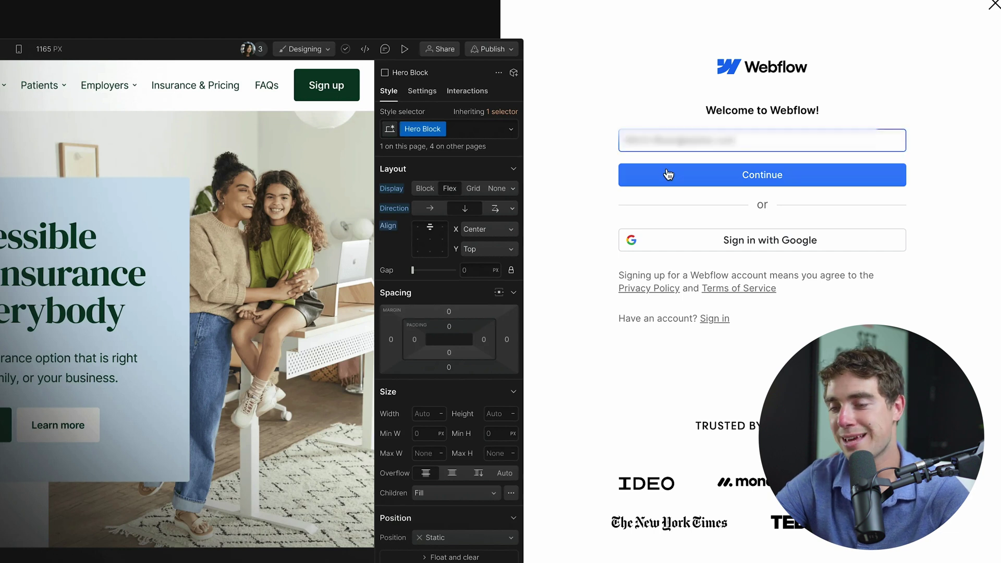
click(667, 154)
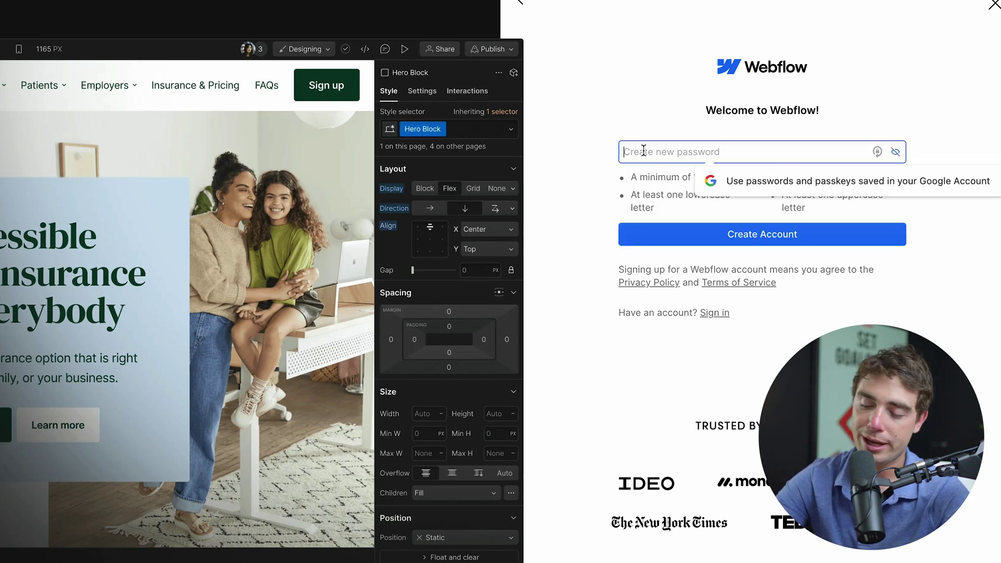
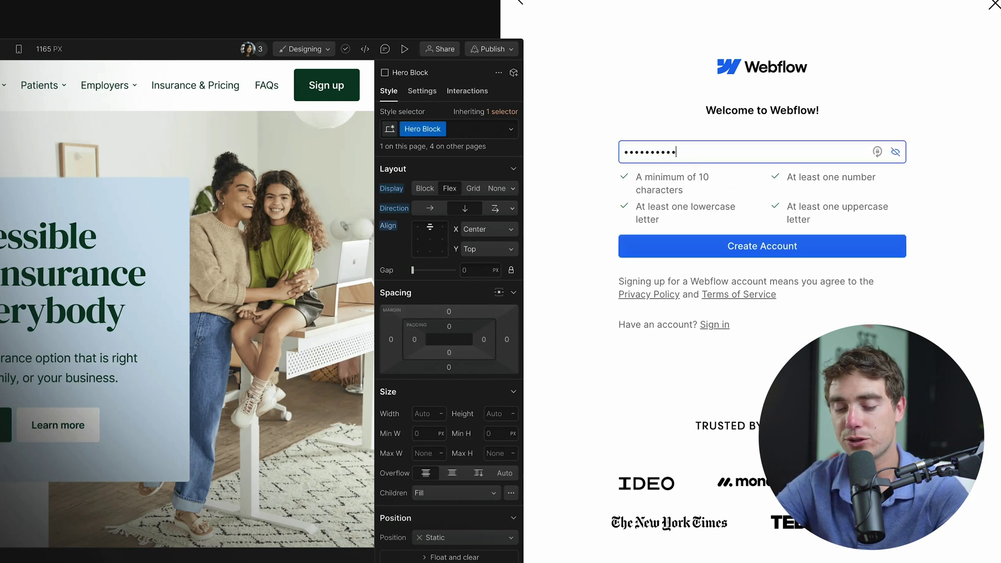
click(693, 248)
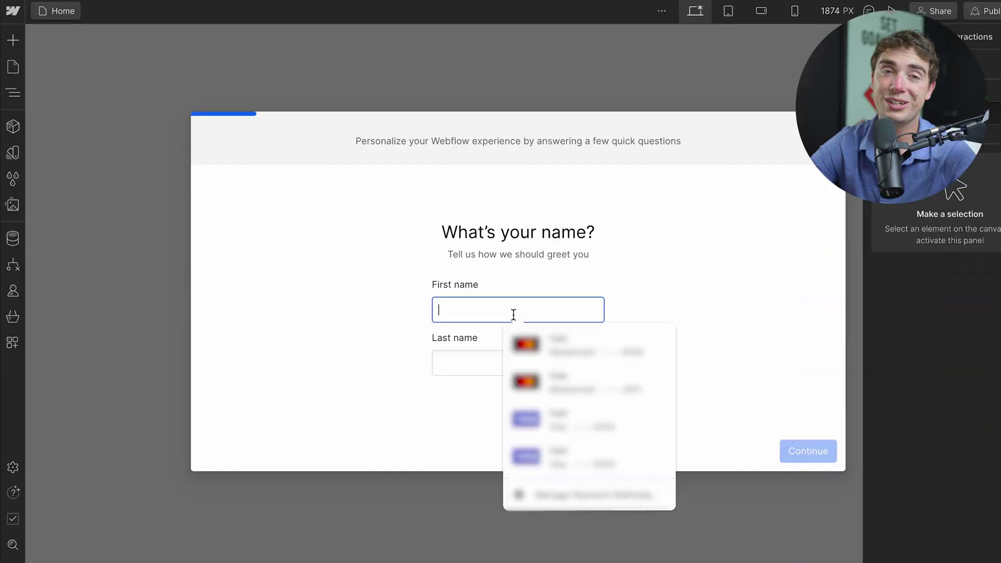
- Fill in your name, then answer building for myself, not a student, and site type Other
click(503, 348)
click(472, 363)
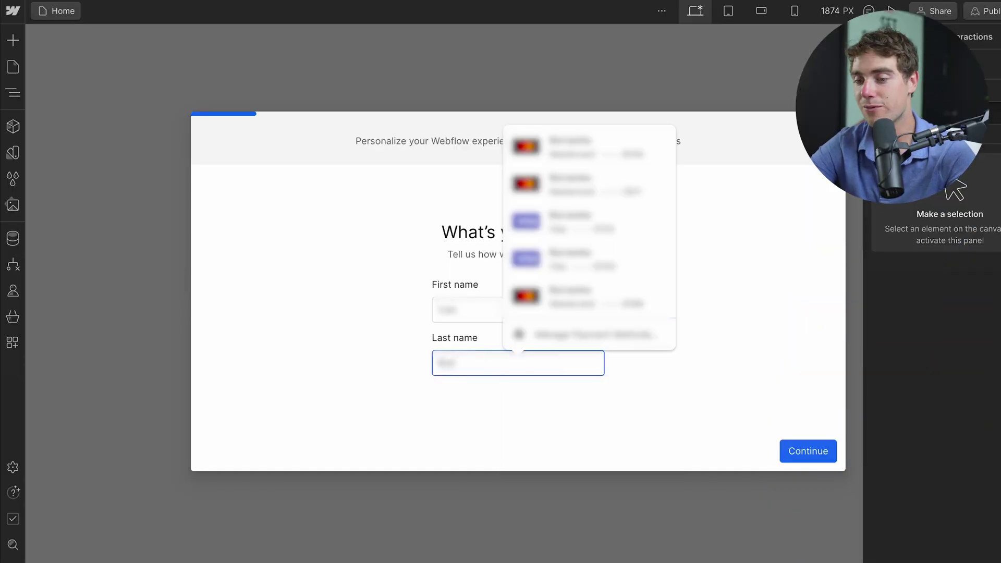
key(Return)
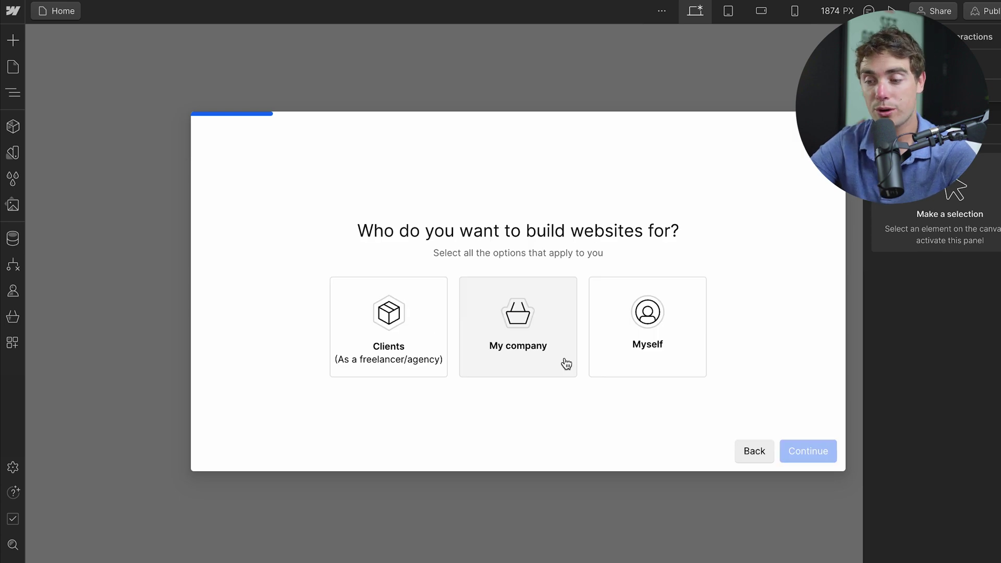
click(625, 360)
key(Return)
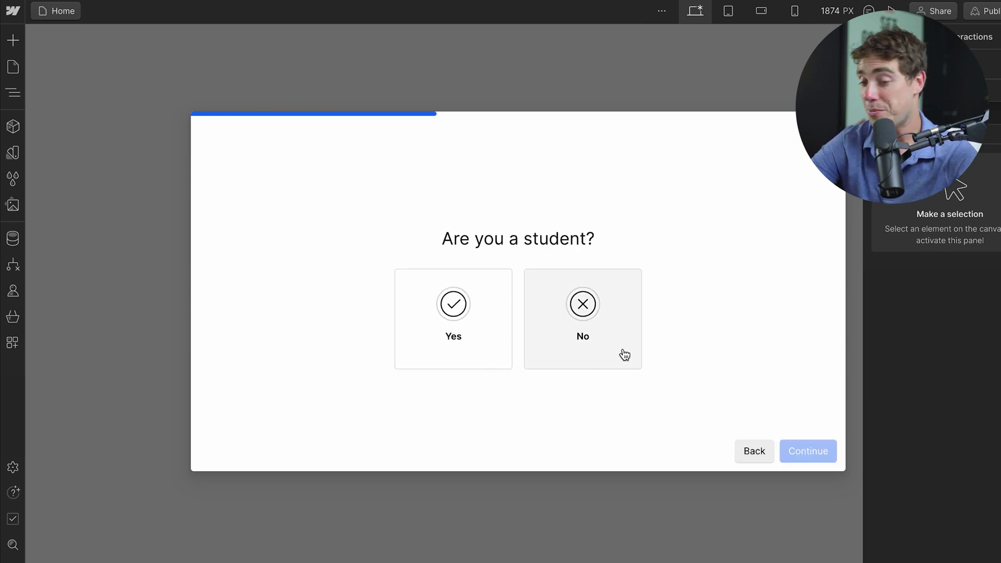
click(623, 354)
key(Return)
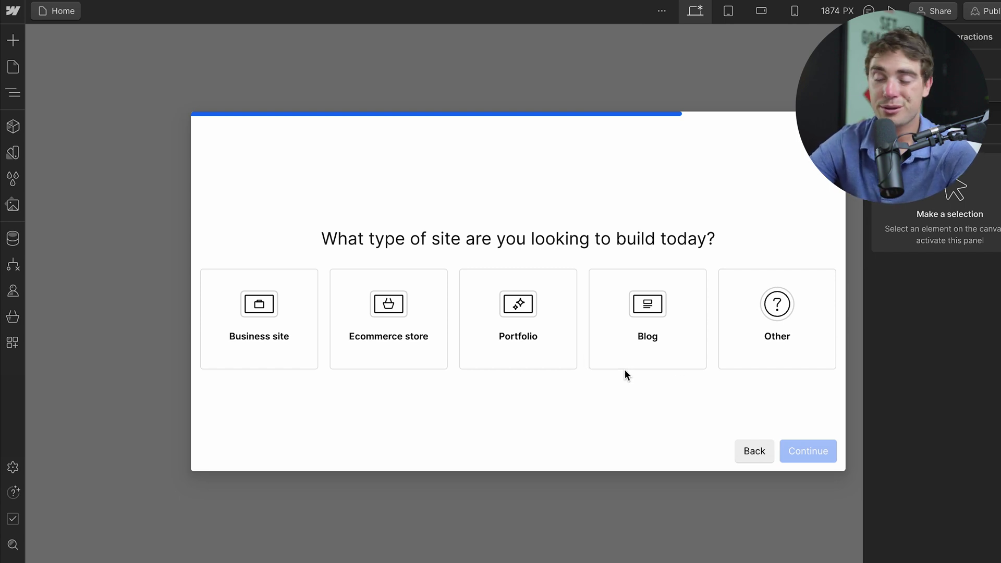
click(771, 358)
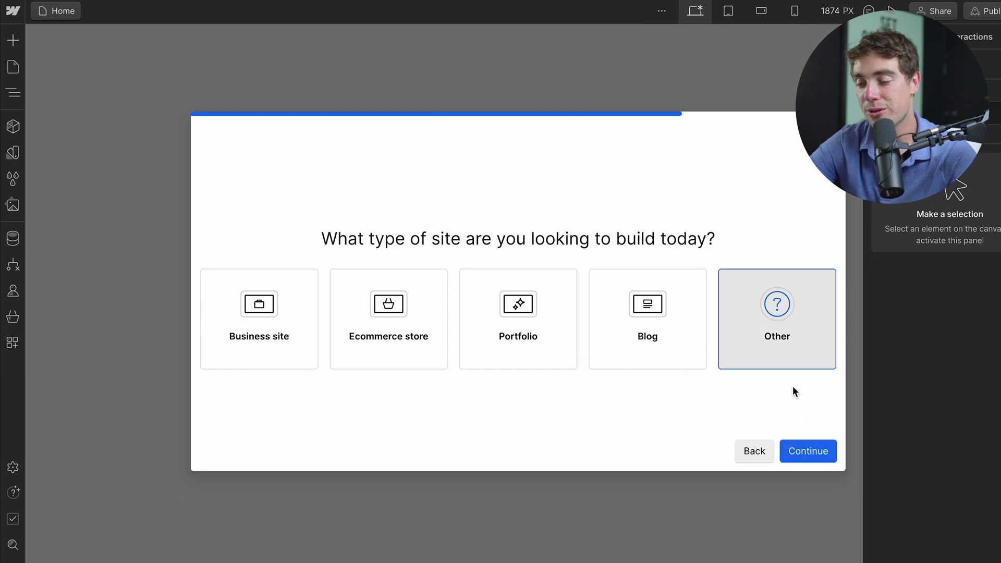
click(816, 448)
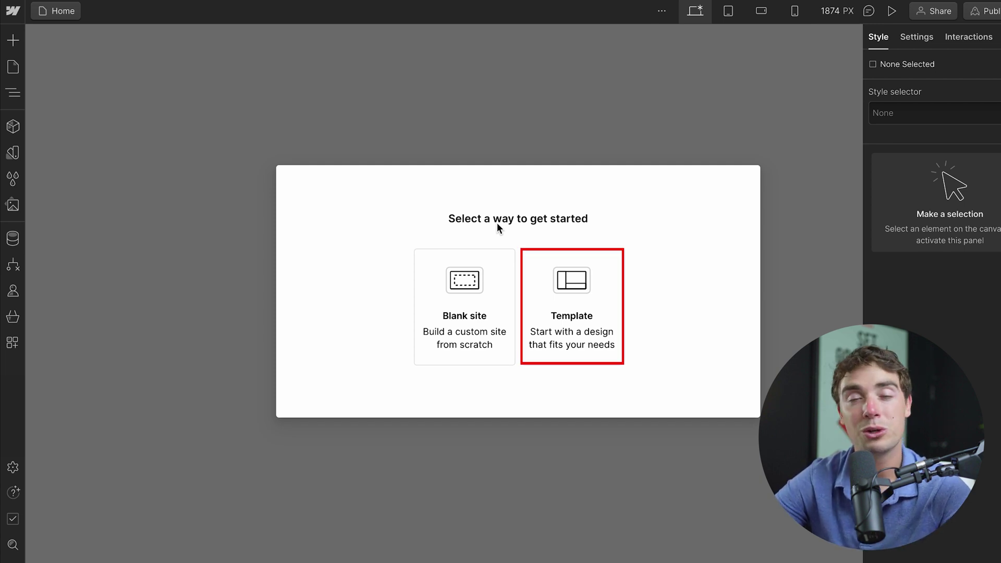
- Choose to start the new Webflow site from a template, opening the template gallery
click(584, 282)
- Select the free Startup template and create the site under its suggested name
scroll(429, 235, down, 8)
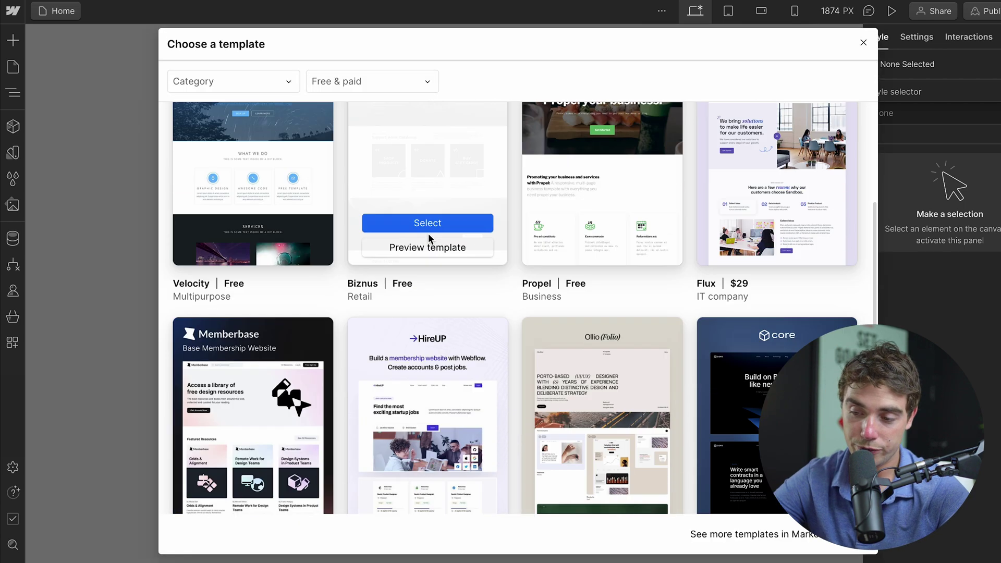
scroll(427, 233, down, 3)
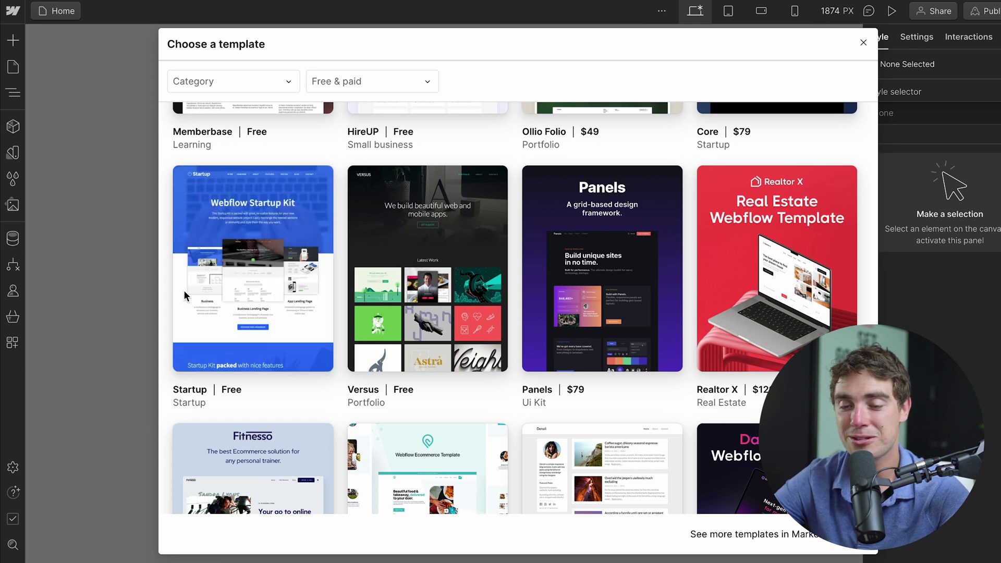
click(232, 329)
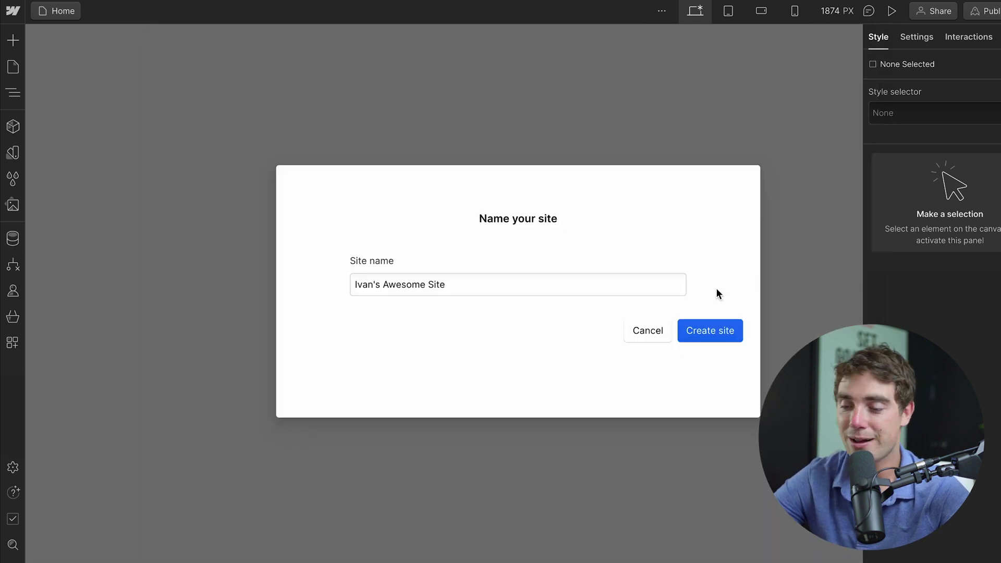
click(711, 332)
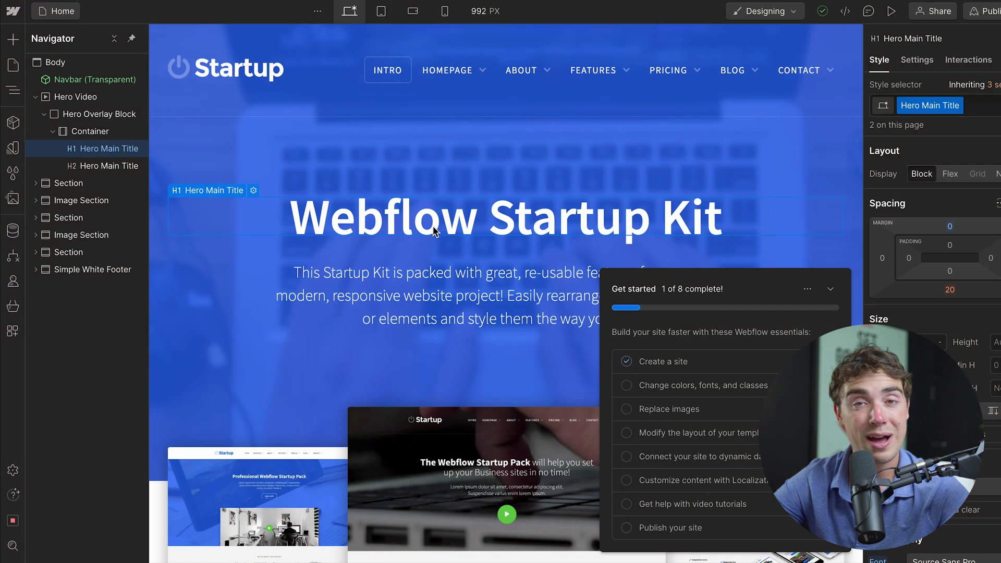
click(316, 146)
click(338, 203)
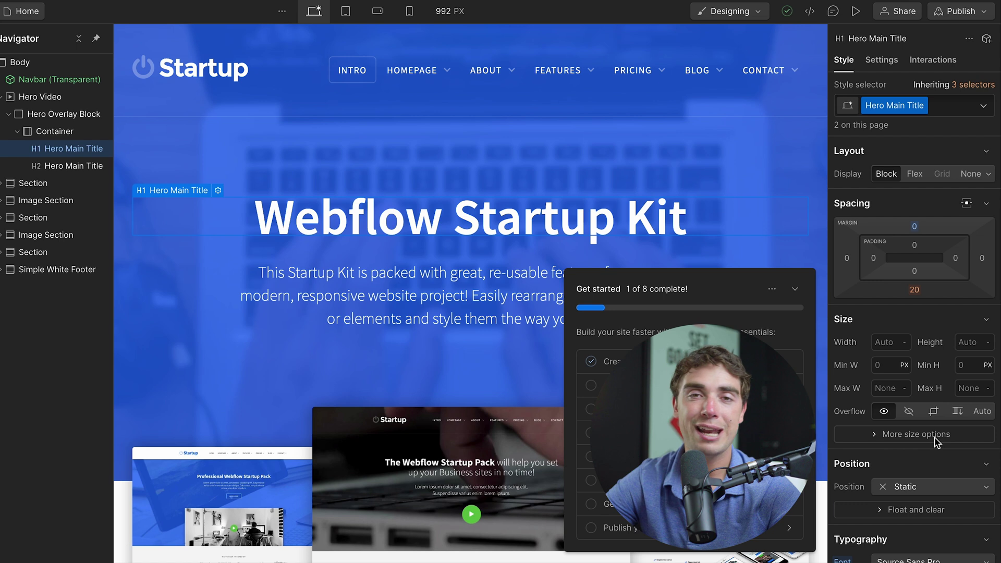
scroll(935, 442, down, 3)
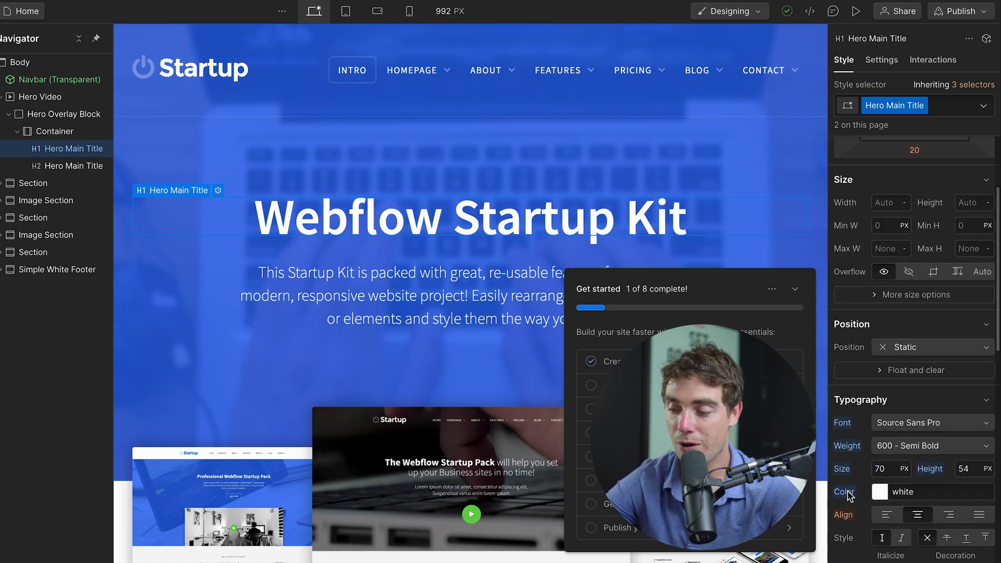
scroll(844, 464, down, 1)
scroll(907, 286, up, 4)
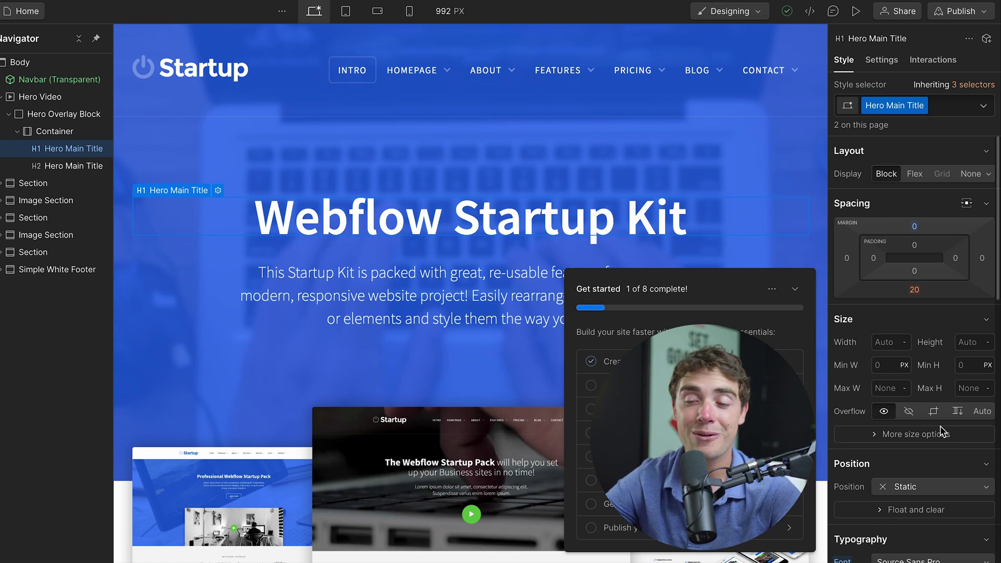
scroll(940, 426, down, 10)
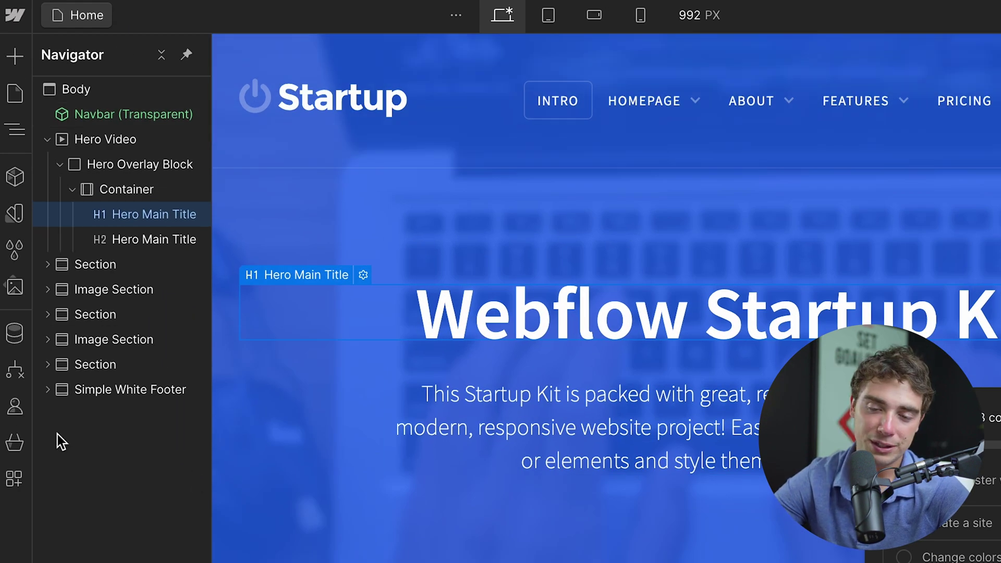
- Expand the third Section, its Container and the Homepage Row in the Navigator
click(45, 367)
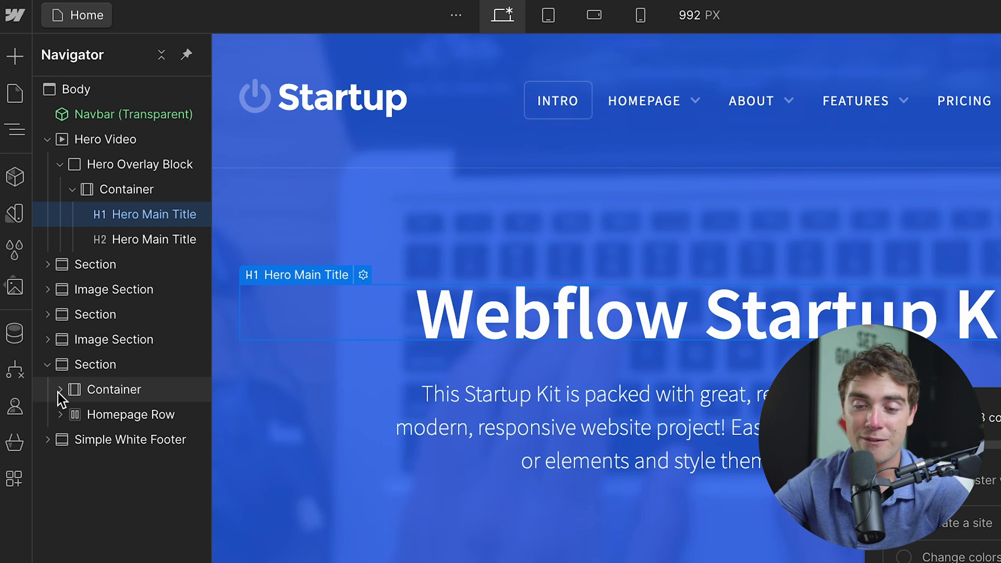
click(60, 390)
click(59, 514)
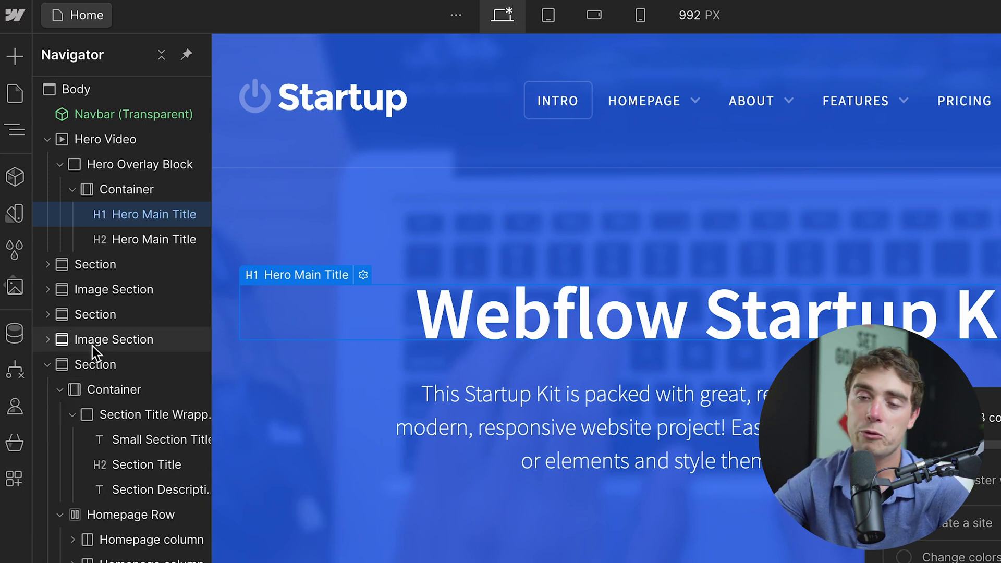
- Drop a Lorem ipsum Paragraph element into the Section after Image Section
click(17, 59)
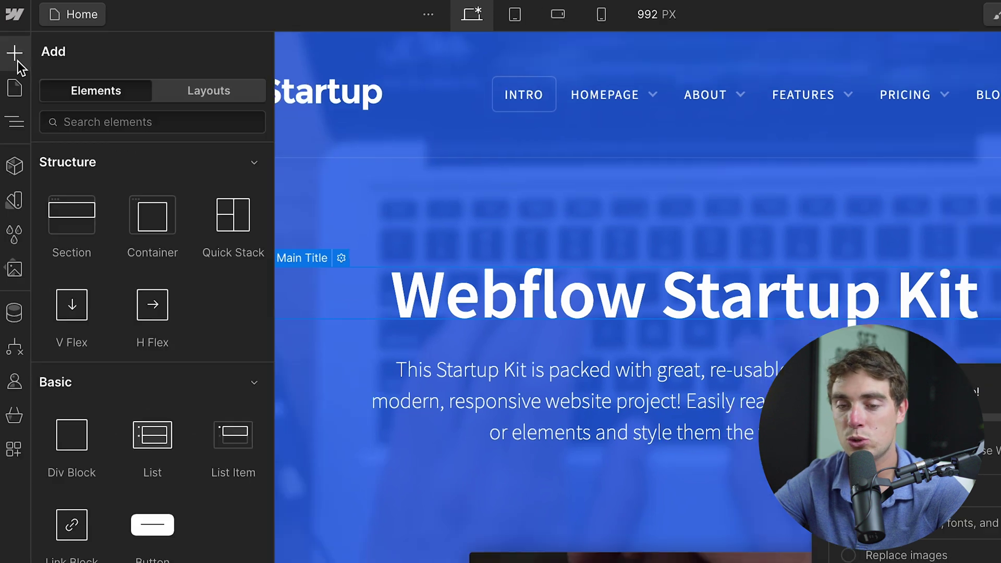
scroll(119, 433, down, 3)
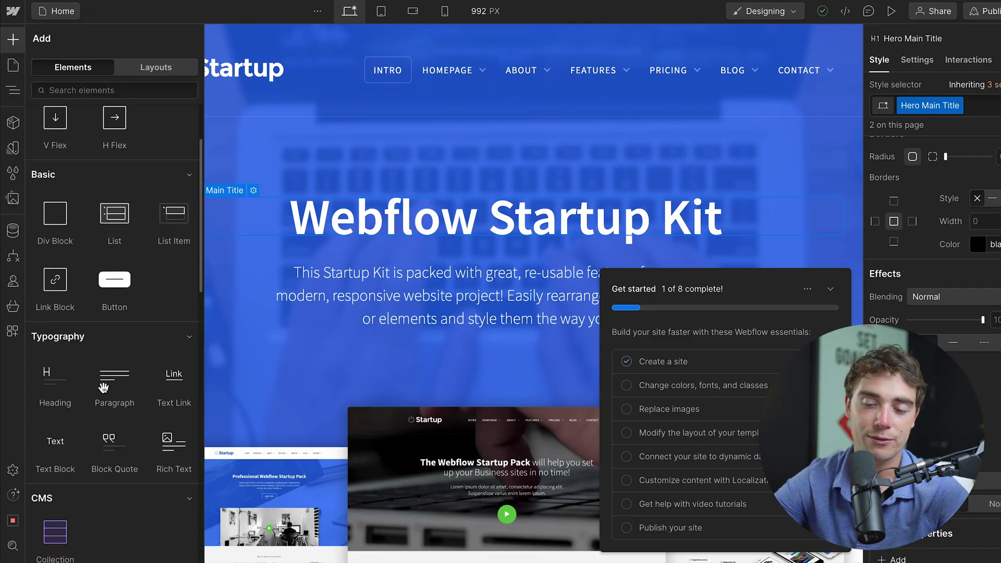
drag(105, 397, 91, 318)
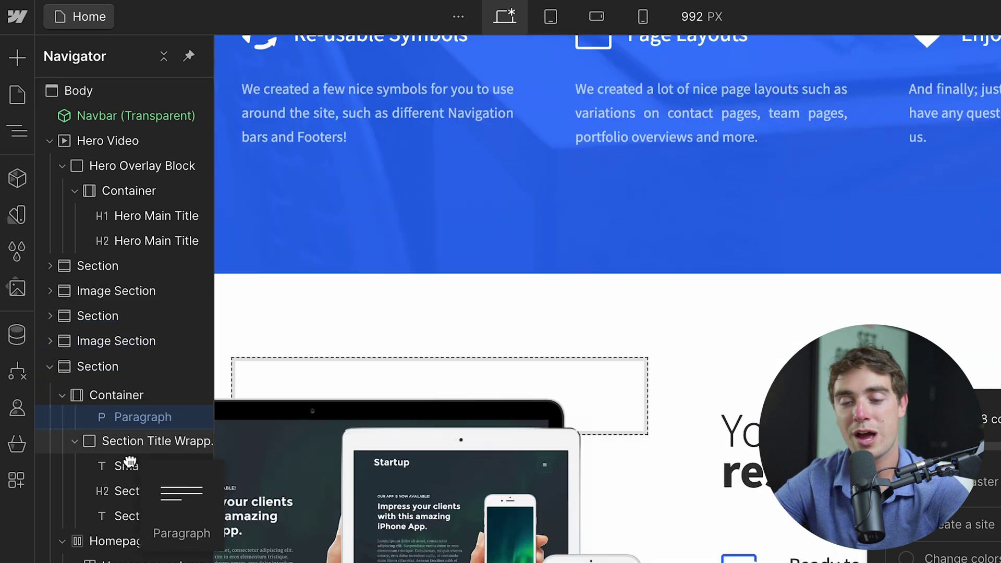
drag(130, 461, 126, 344)
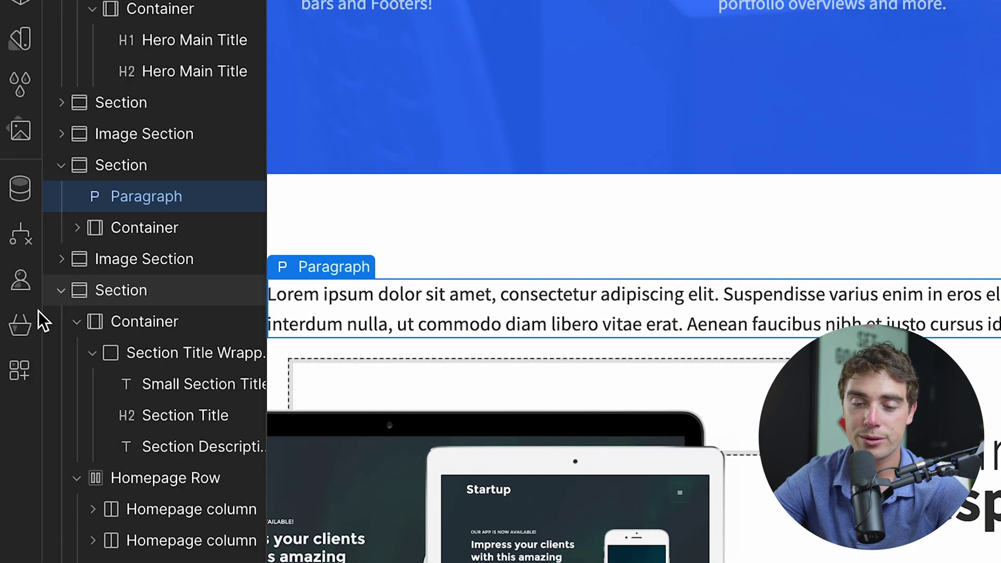
click(13, 306)
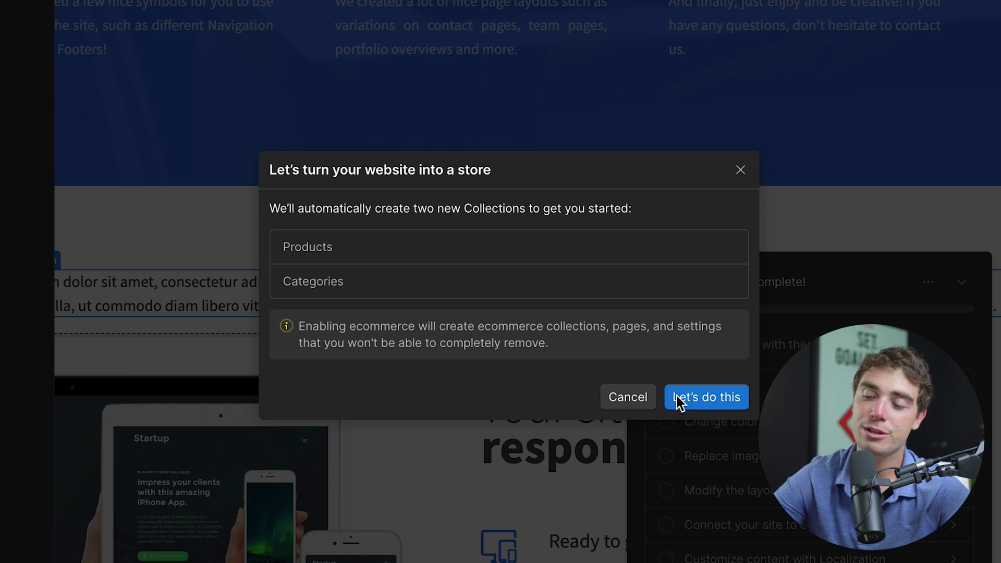
- Confirm the store setup, enabling ecommerce with empty Products, Categories and Orders collections
click(678, 399)
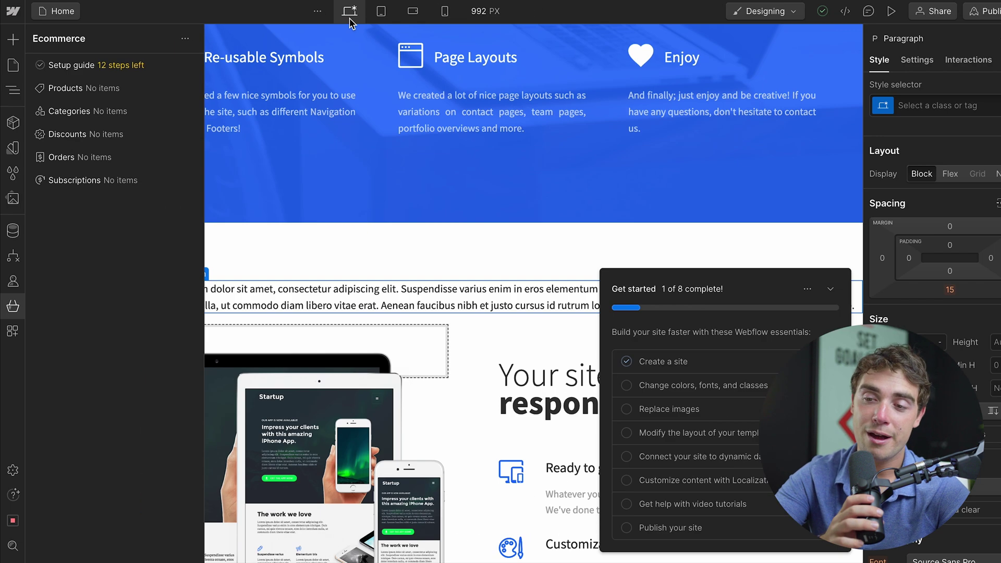
click(449, 21)
- Switch the preview through mobile landscape to the 320 px mobile portrait breakpoint
click(506, 21)
click(443, 16)
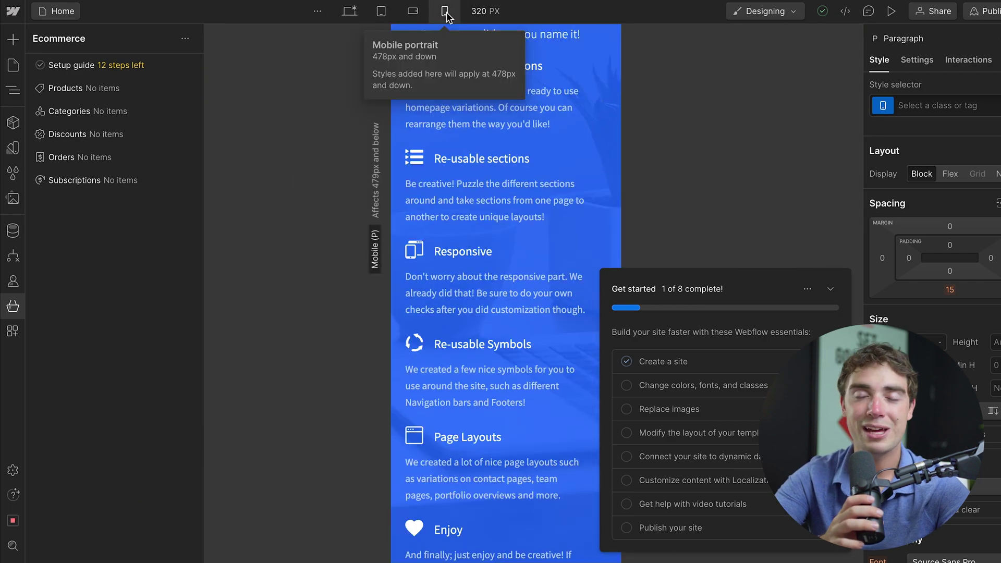